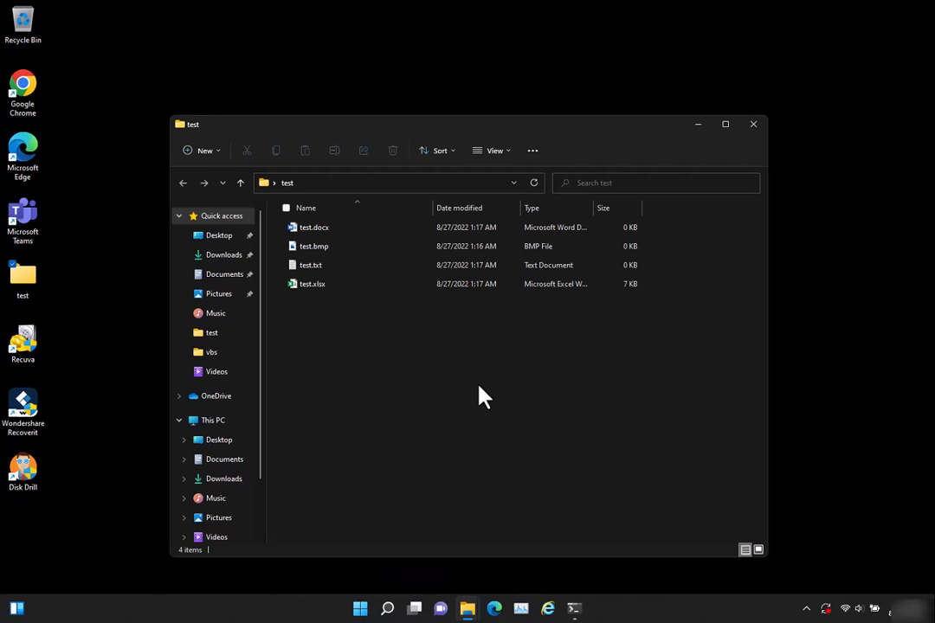
Delete test.docx, test.bmp, test.txt and test.xlsx from the test folder
drag(369, 331, 290, 232)
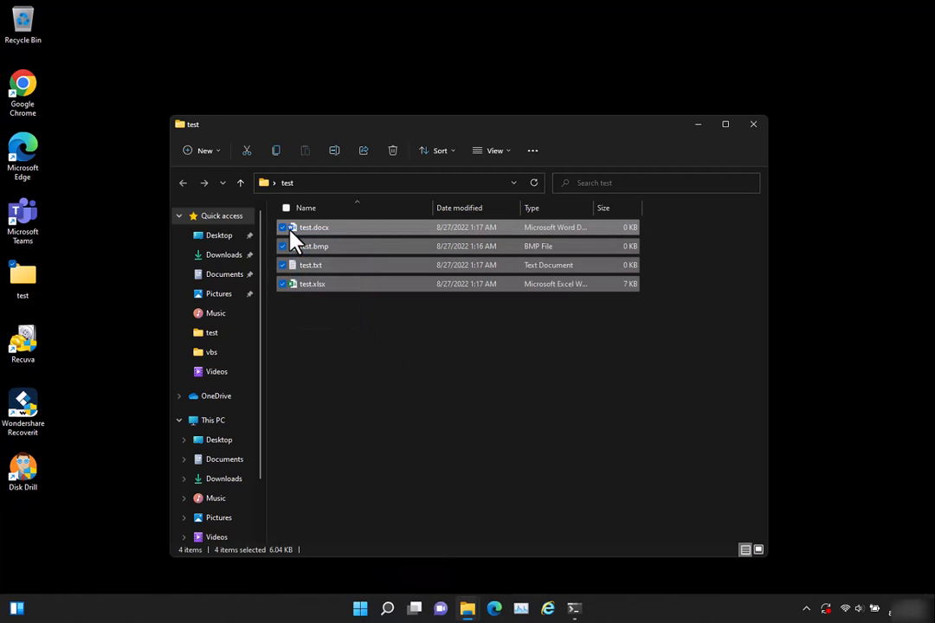
key(Delete)
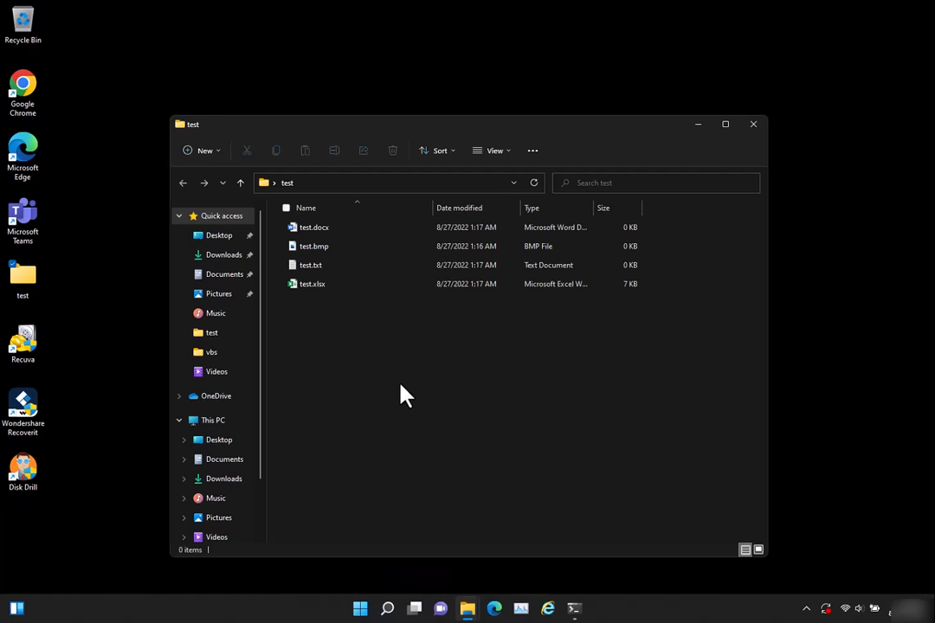
key(ctrl+a)
key(Delete)
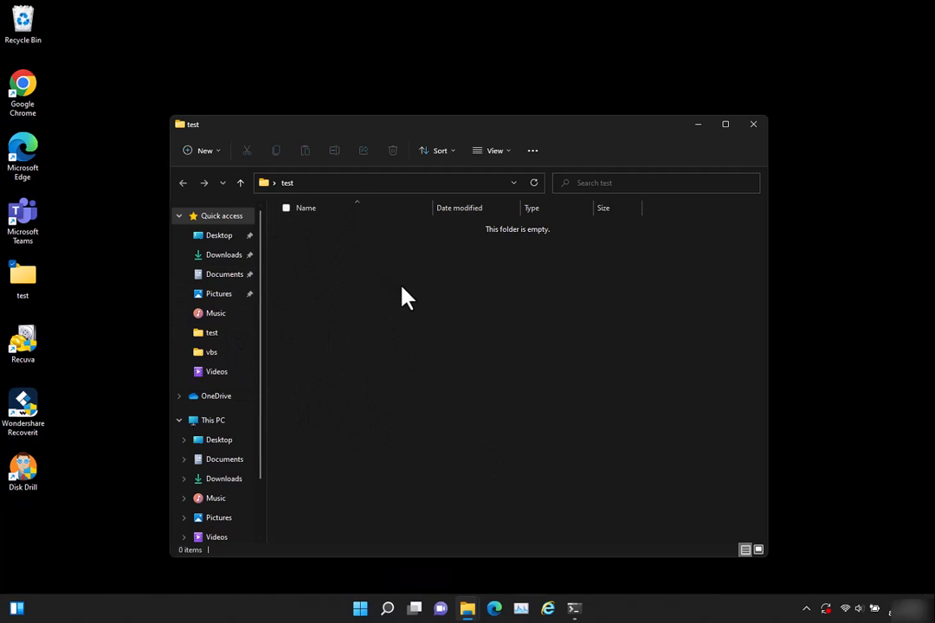
Restore all items from the Recycle Bin to their original location and close the Recycle Bin
double_click(25, 27)
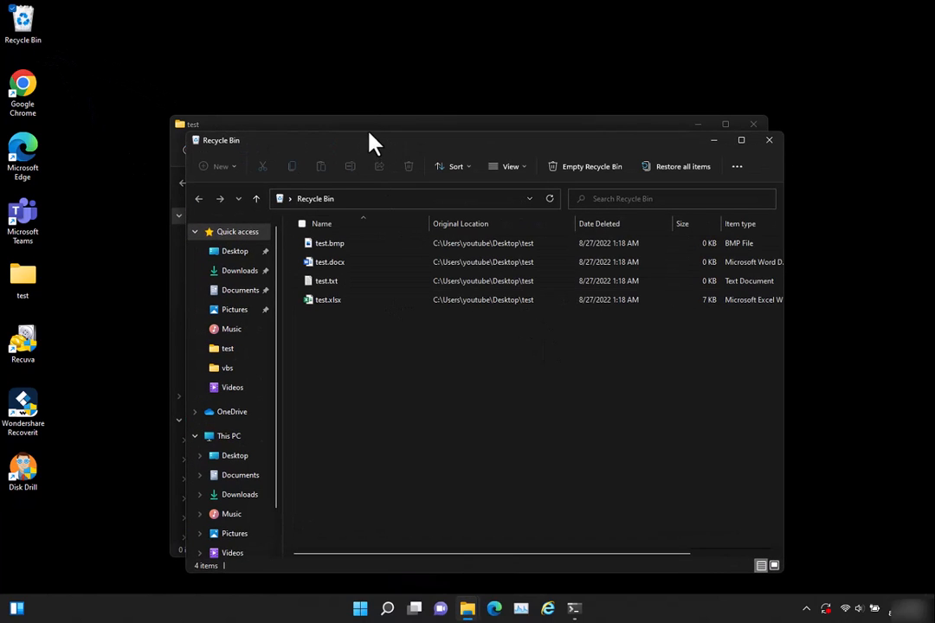
drag(369, 143, 518, 144)
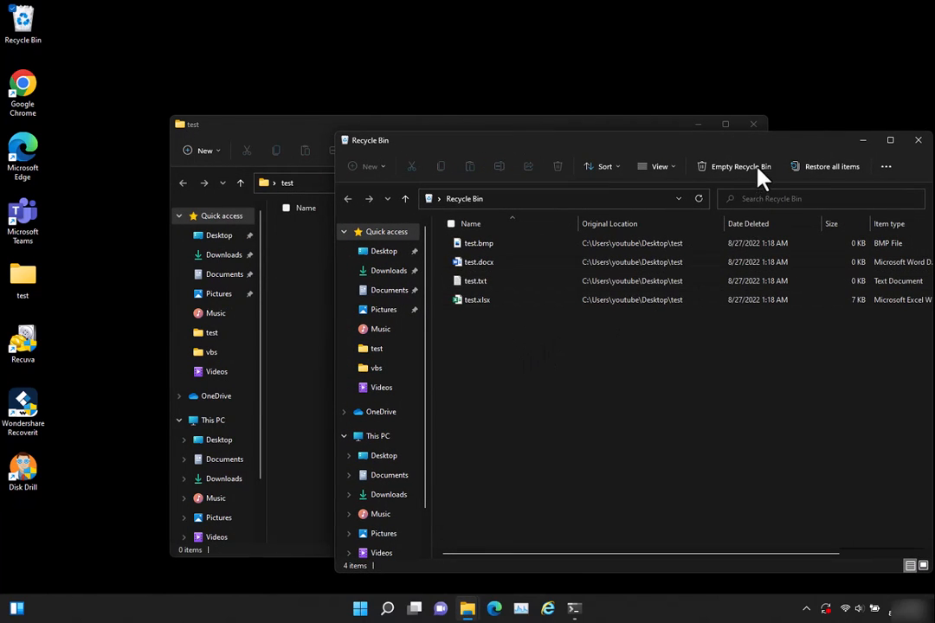
click(823, 169)
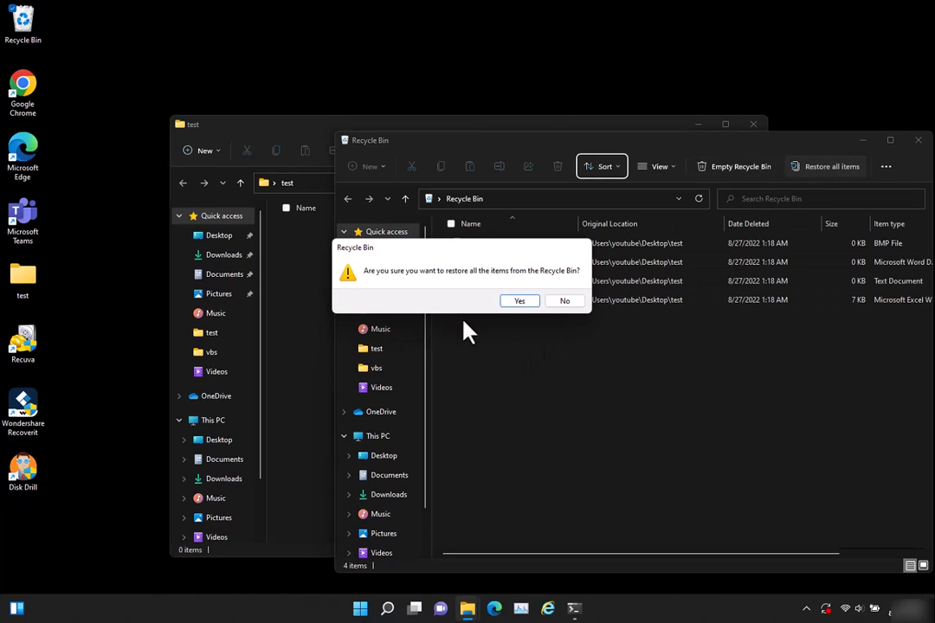
click(528, 302)
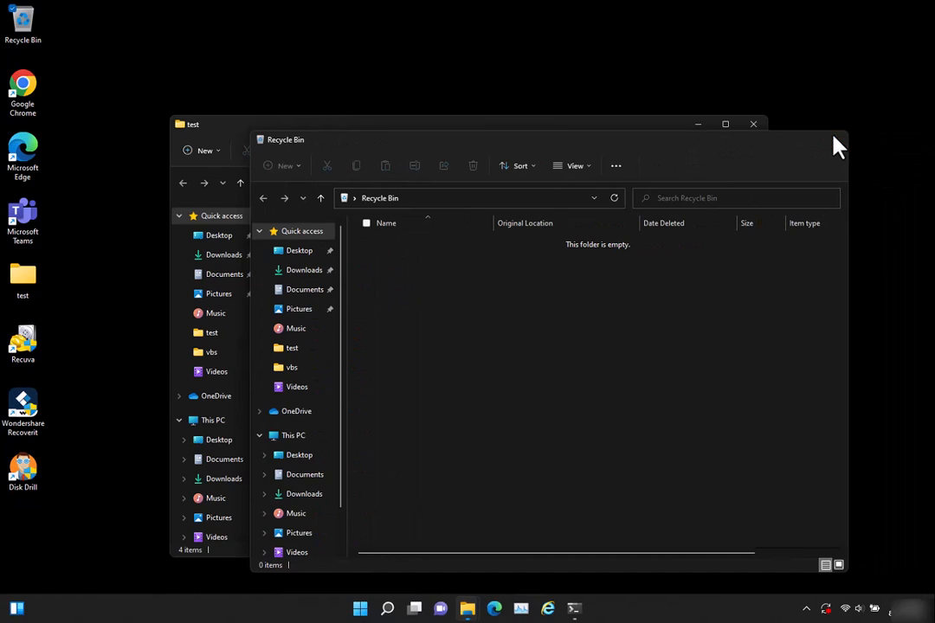
click(833, 141)
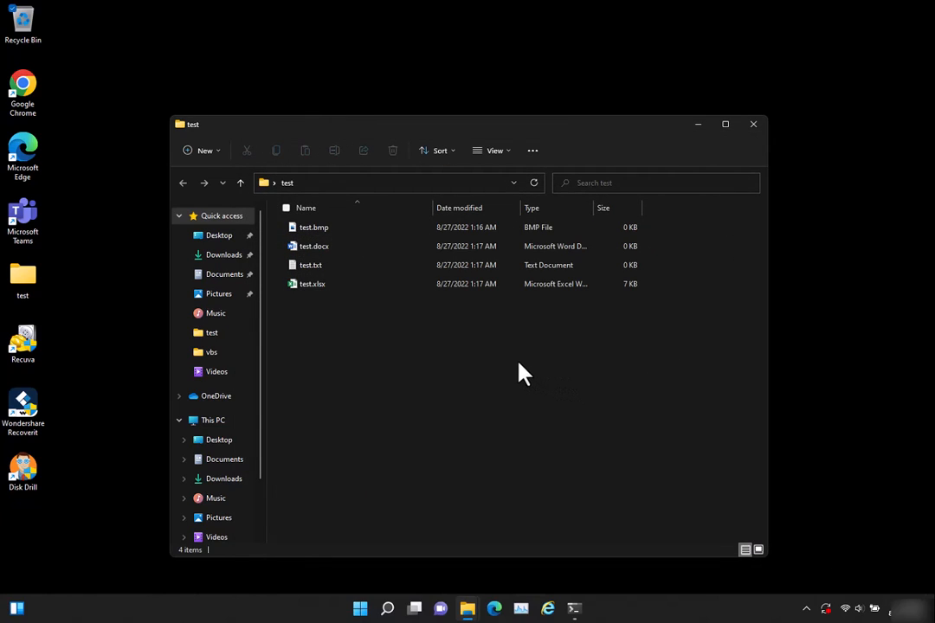
drag(69, 338, 26, 507)
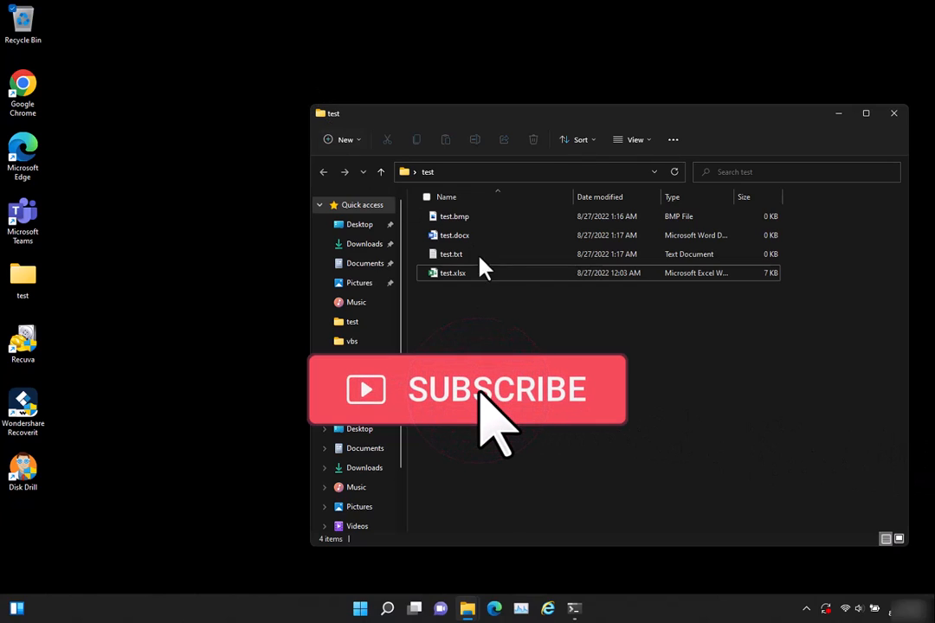
Permanently remove all four files in the test folder by deleting them and emptying the Recycle Bin
drag(497, 331, 452, 218)
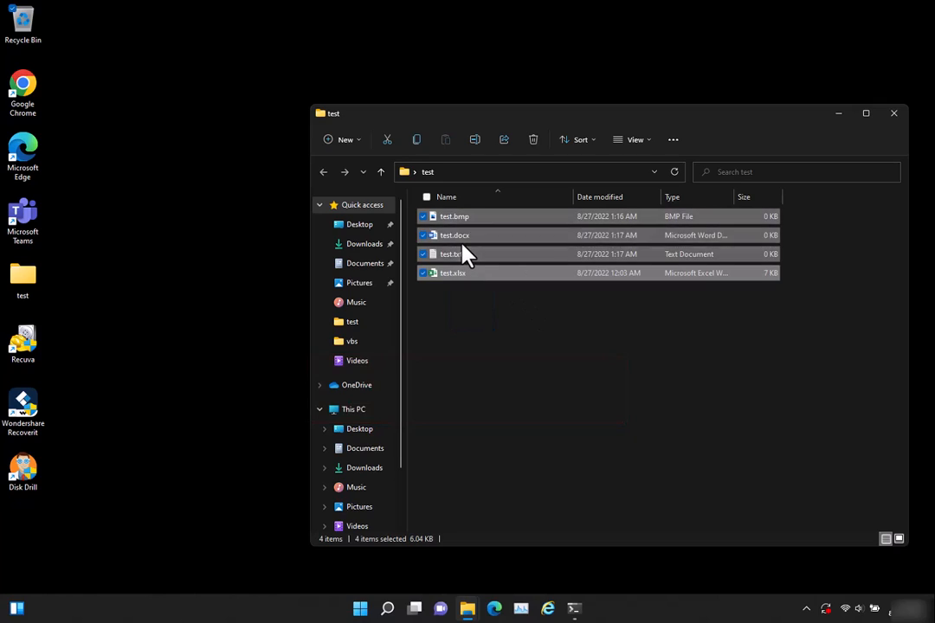
key(Delete)
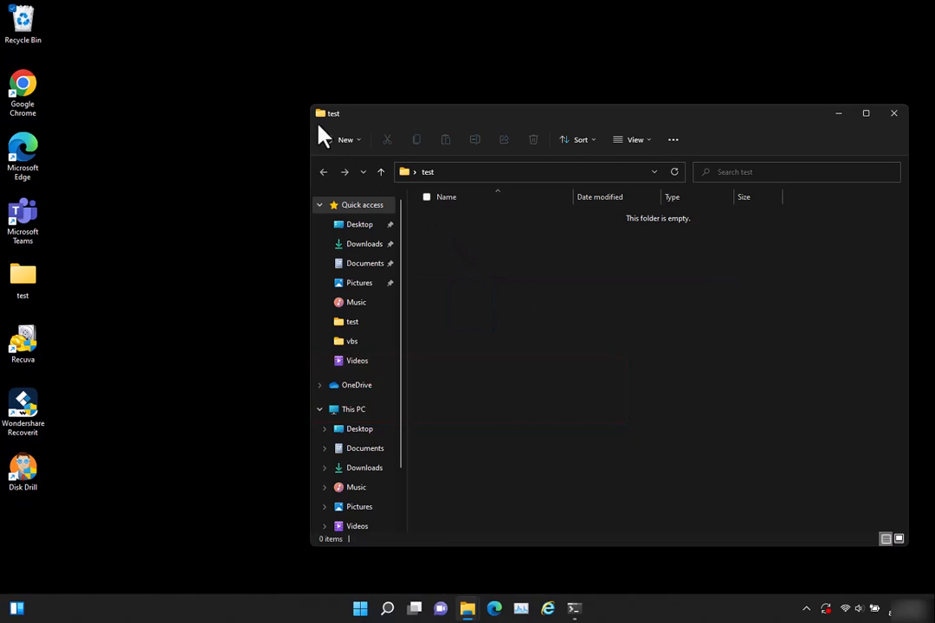
right_click(27, 21)
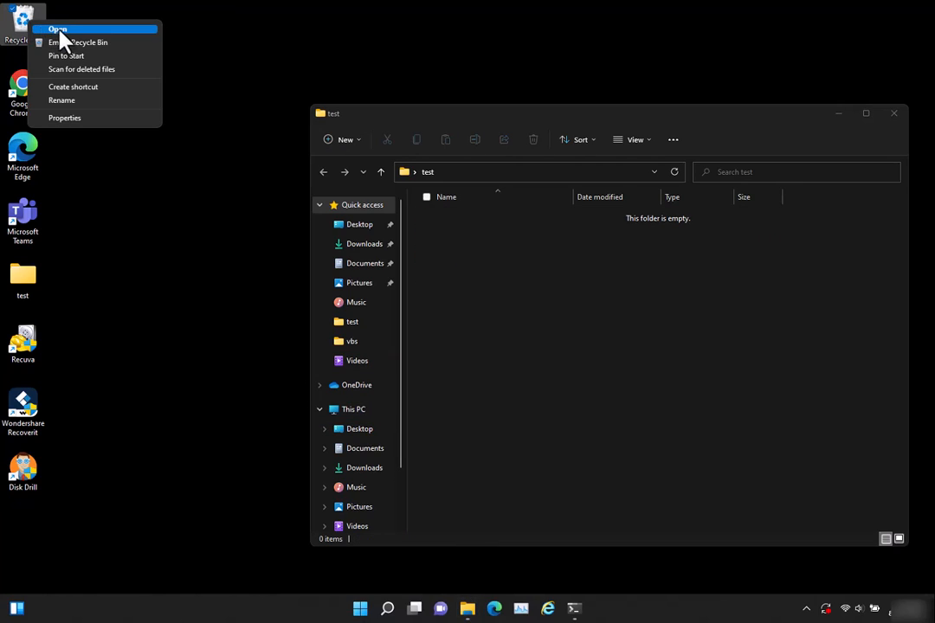
click(74, 50)
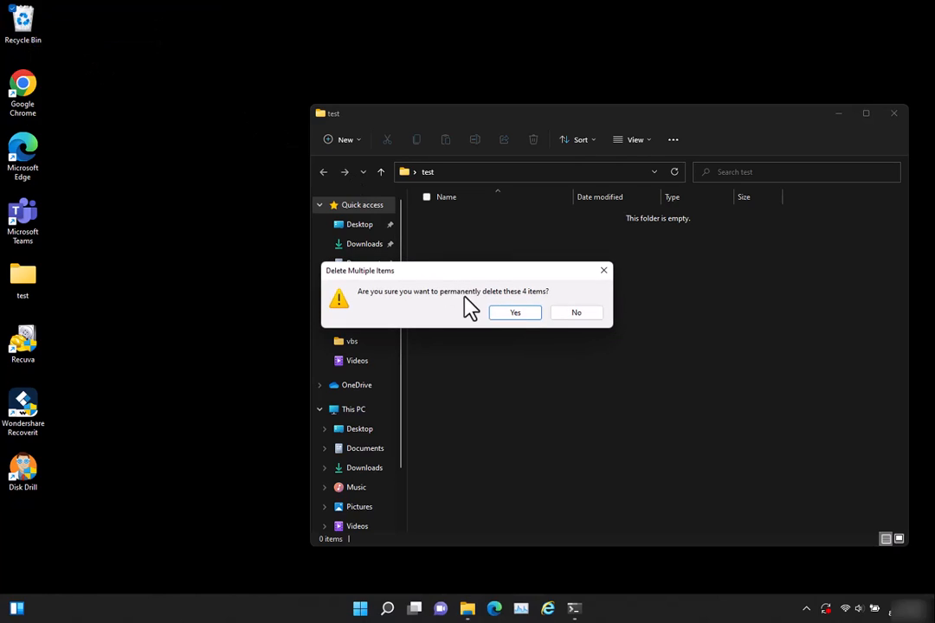
click(512, 315)
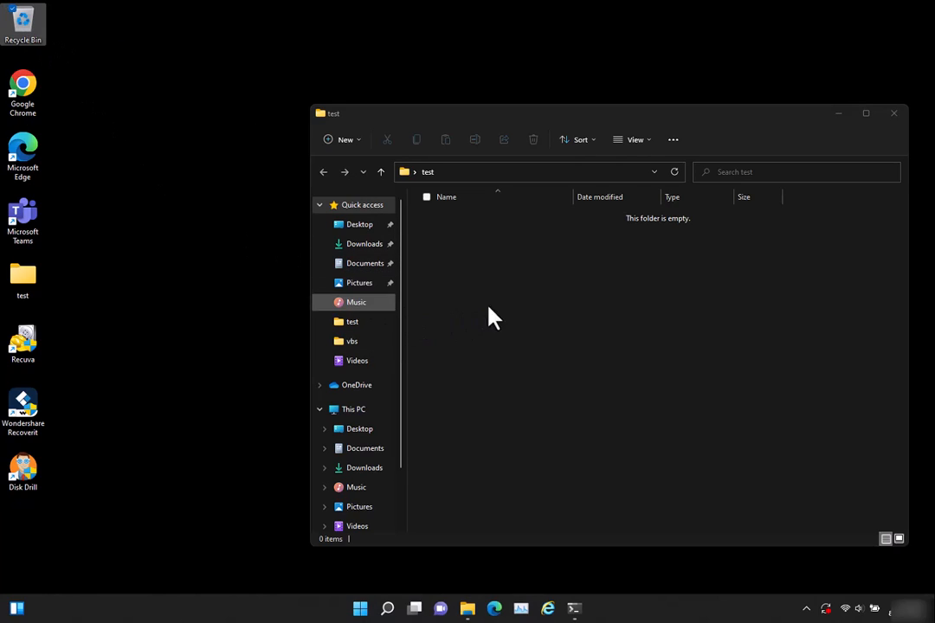
Open the Recycle Bin to check whether it still holds any deleted files, and close it
click(531, 268)
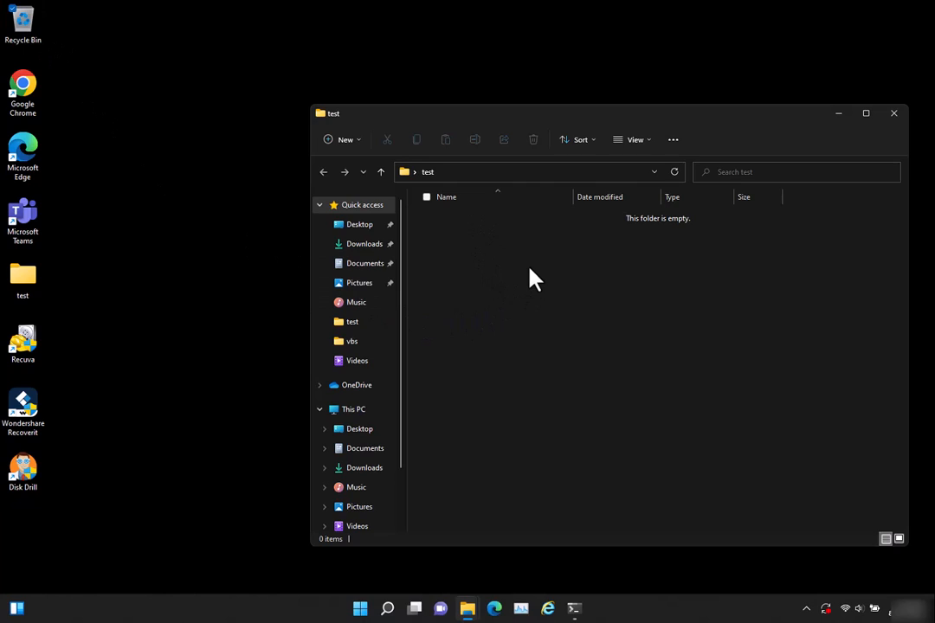
double_click(23, 26)
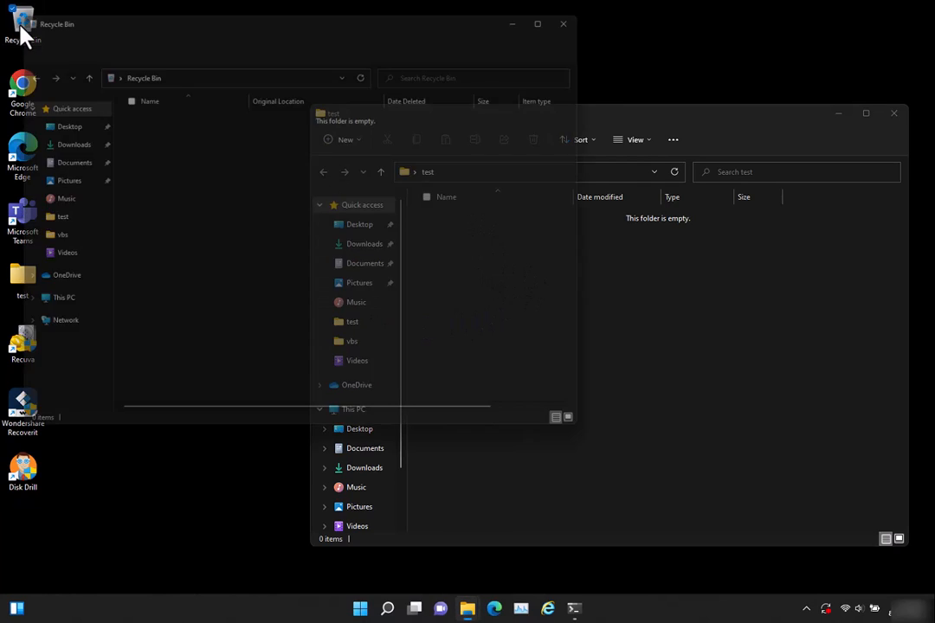
click(588, 9)
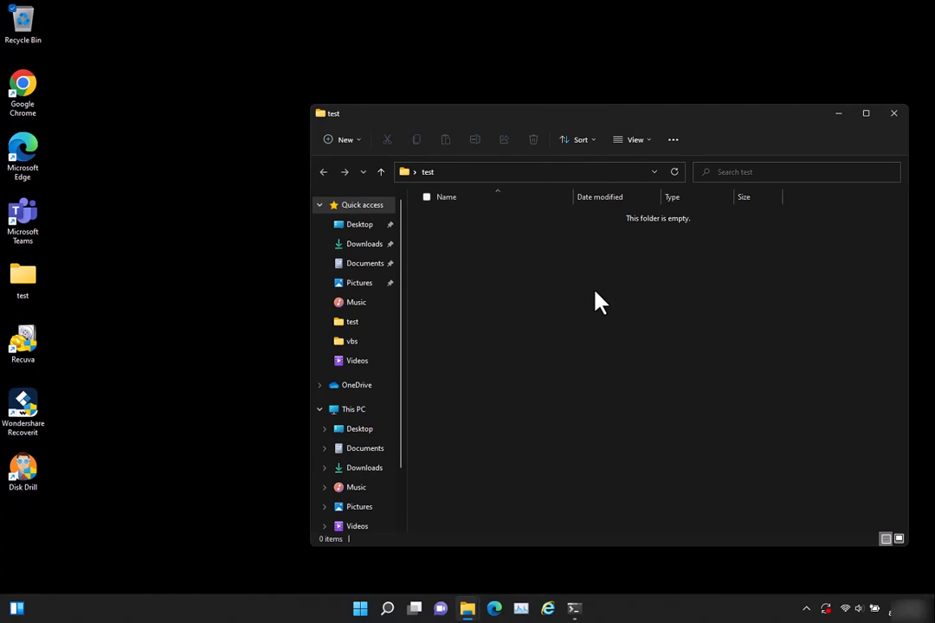
Open the 8/27/2022 1:21 AM previous version of the test folder from the folder's properties
right_click(536, 259)
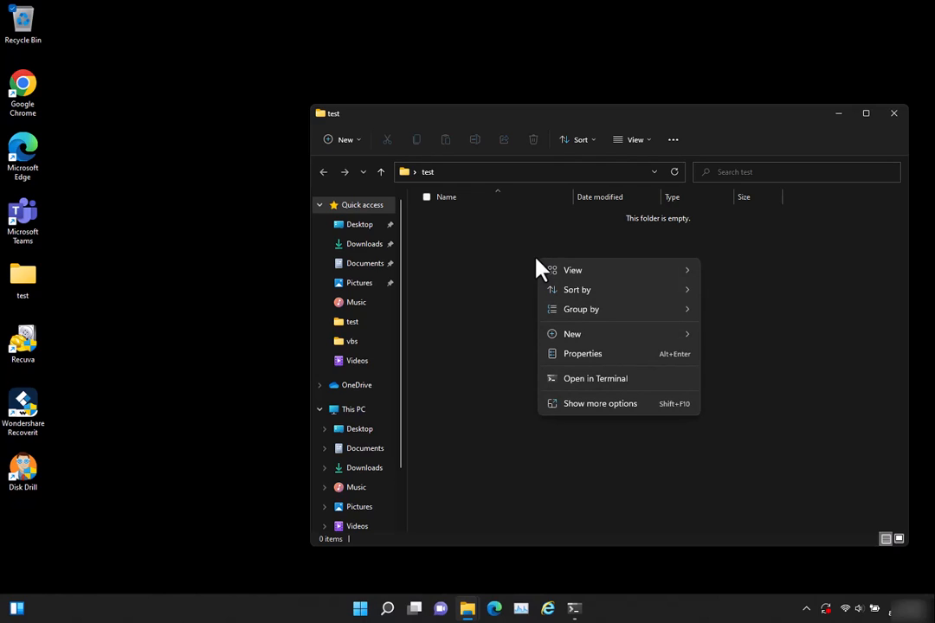
click(620, 405)
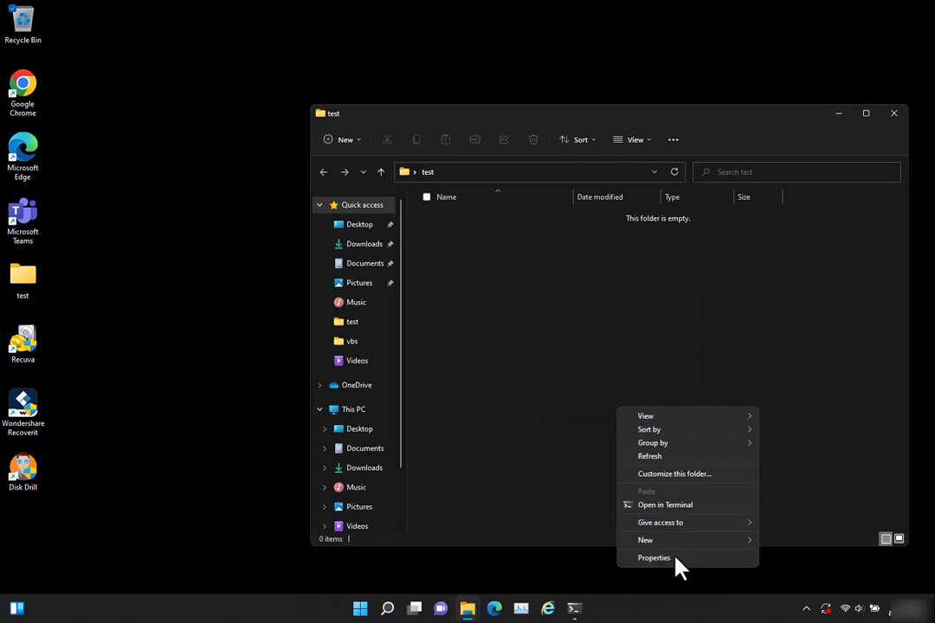
click(678, 565)
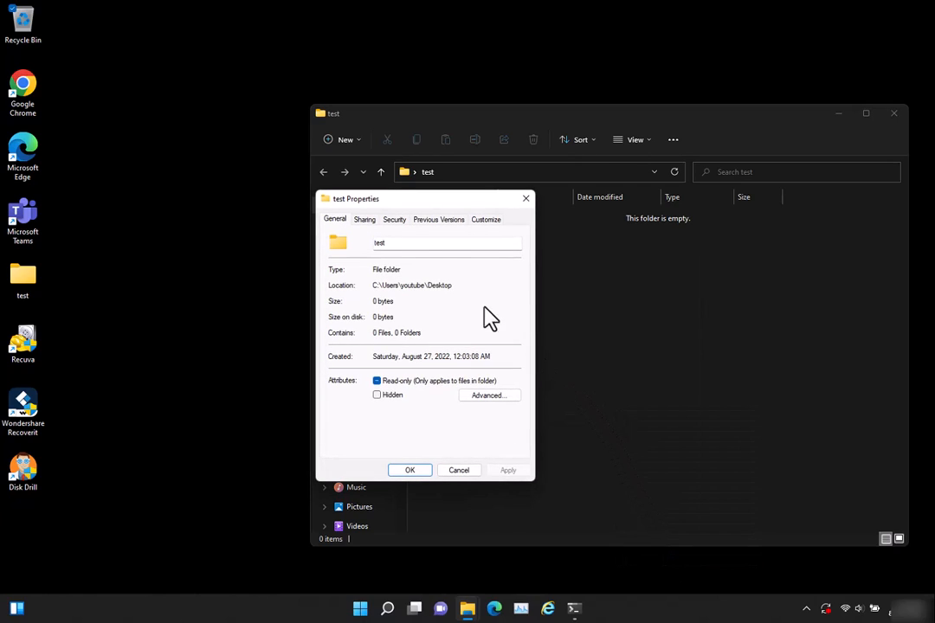
click(432, 227)
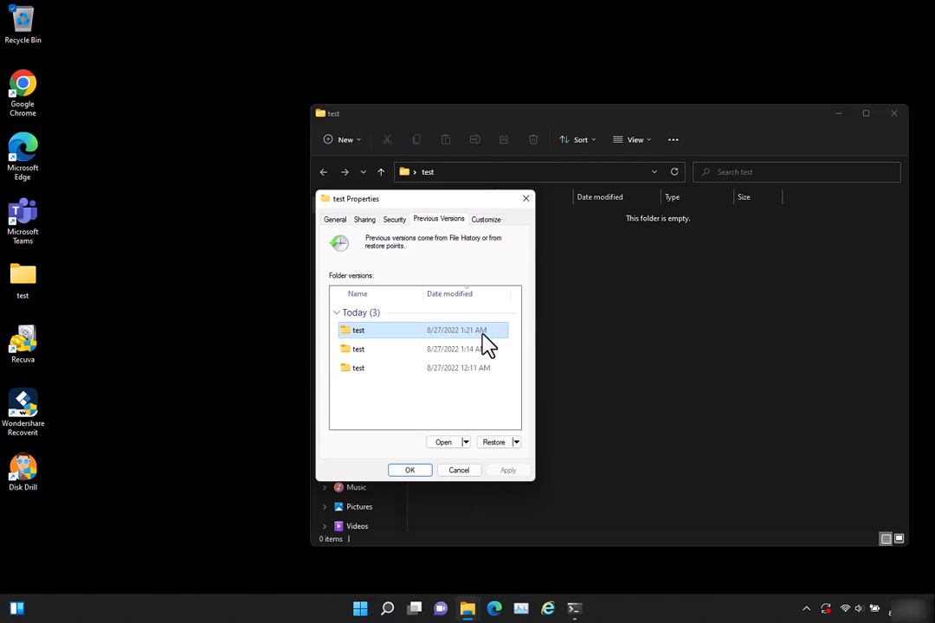
click(452, 443)
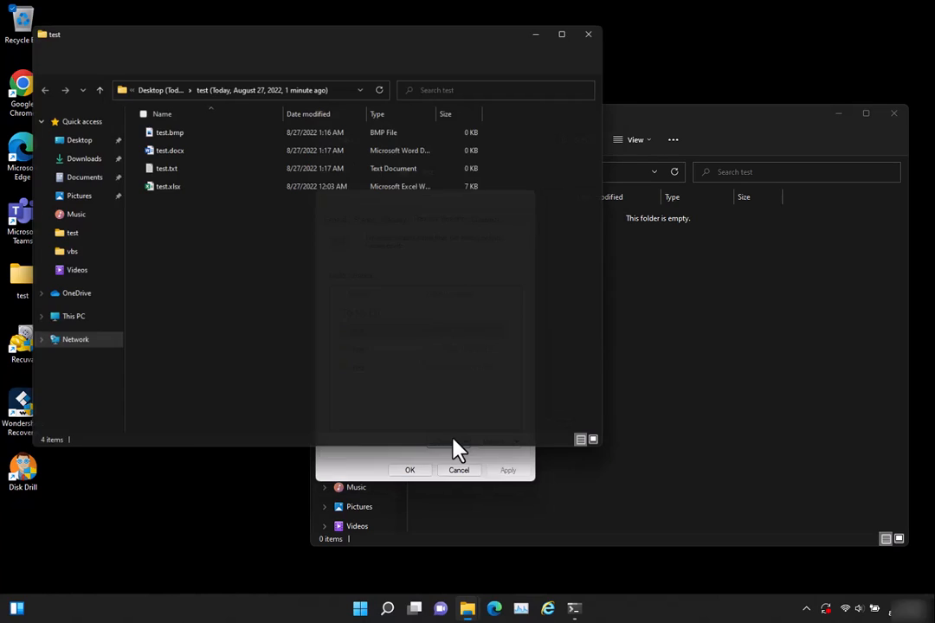
Copy the four files from the previous version into the empty test folder and close the previous version's window
drag(217, 236, 701, 317)
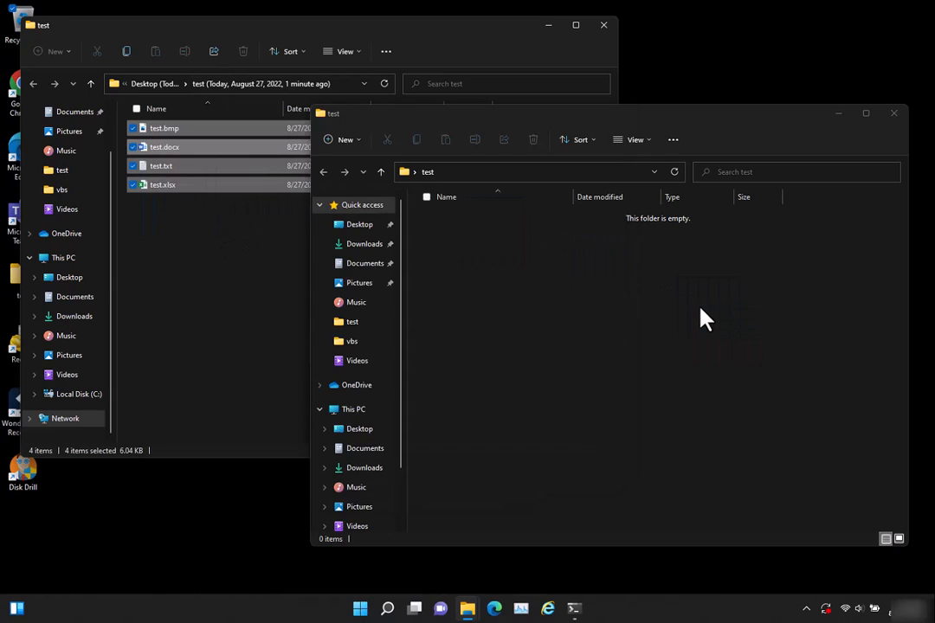
click(603, 27)
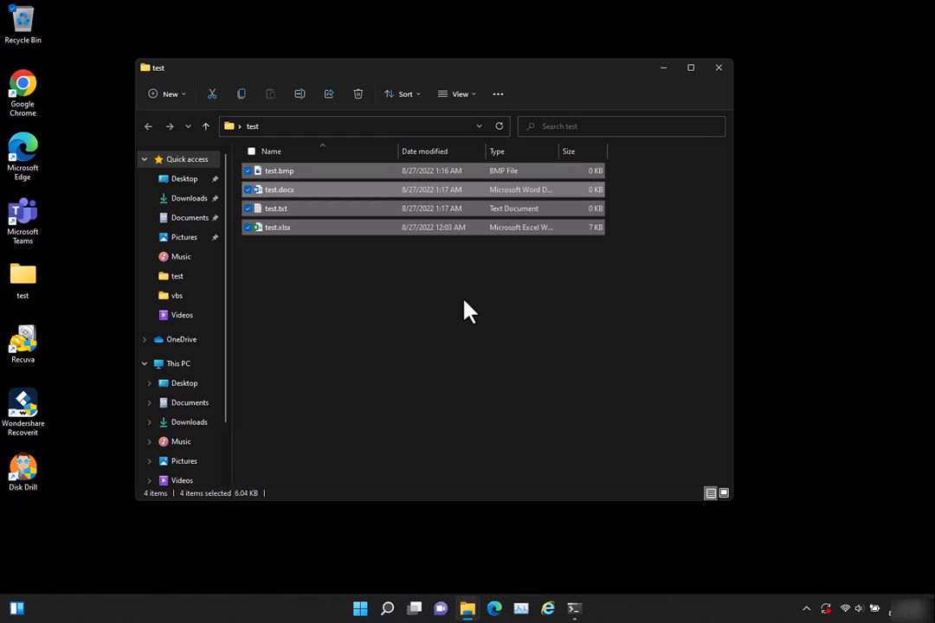
click(385, 268)
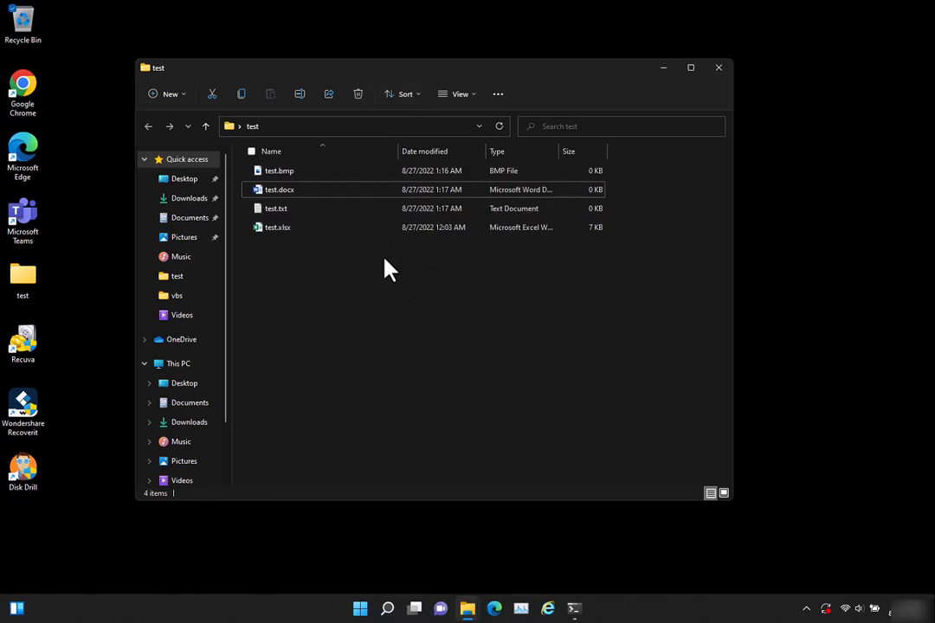
Review the test folder's previous versions in its properties, selecting the 8/27/2022 1:21 AM version, and close the dialog
right_click(385, 262)
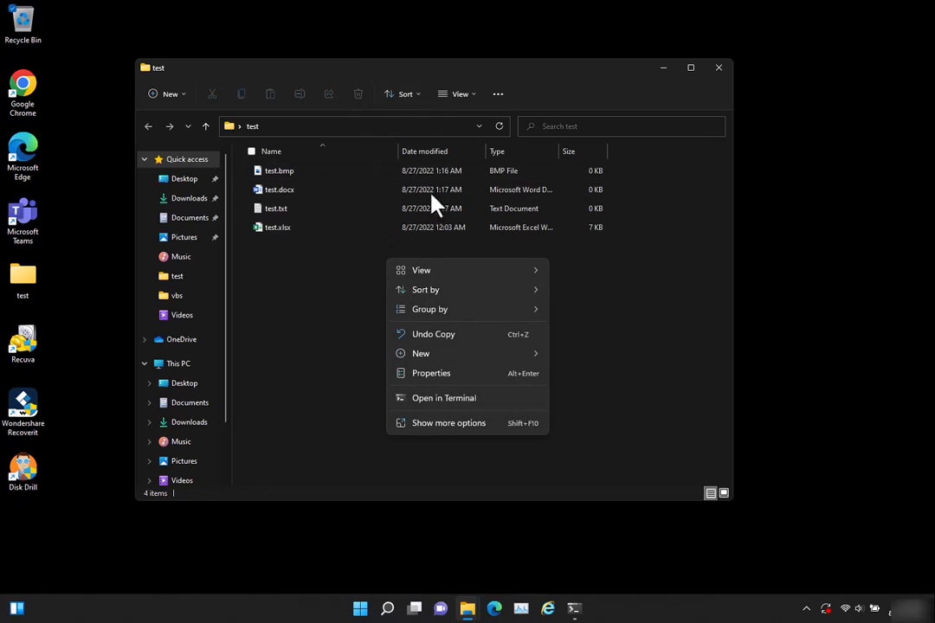
click(455, 428)
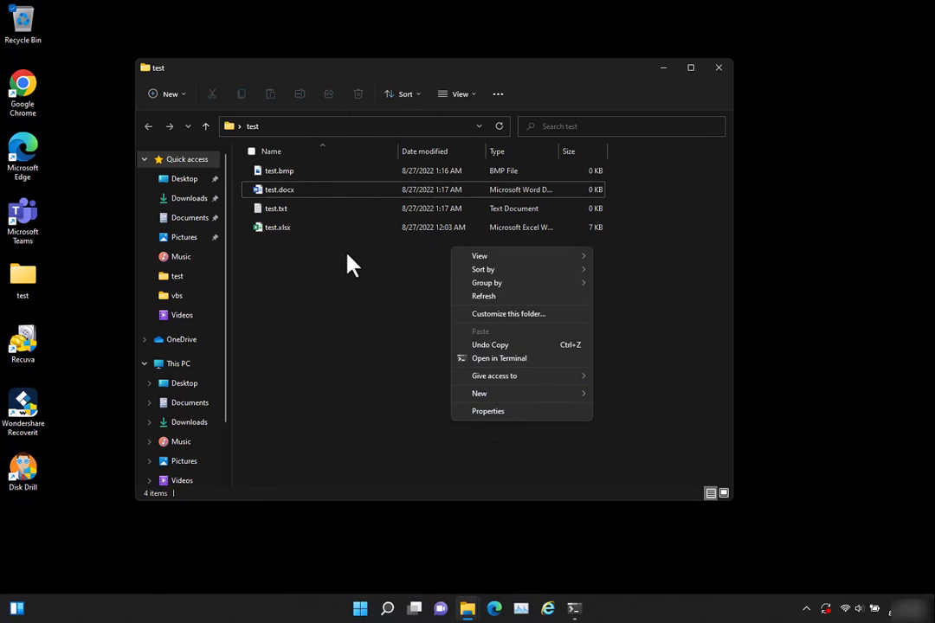
click(506, 412)
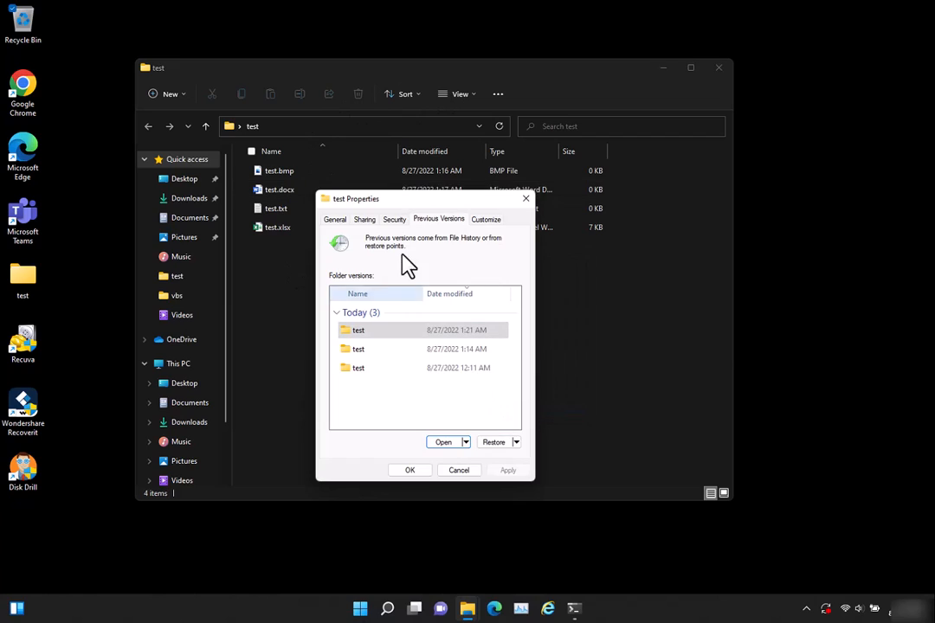
click(439, 219)
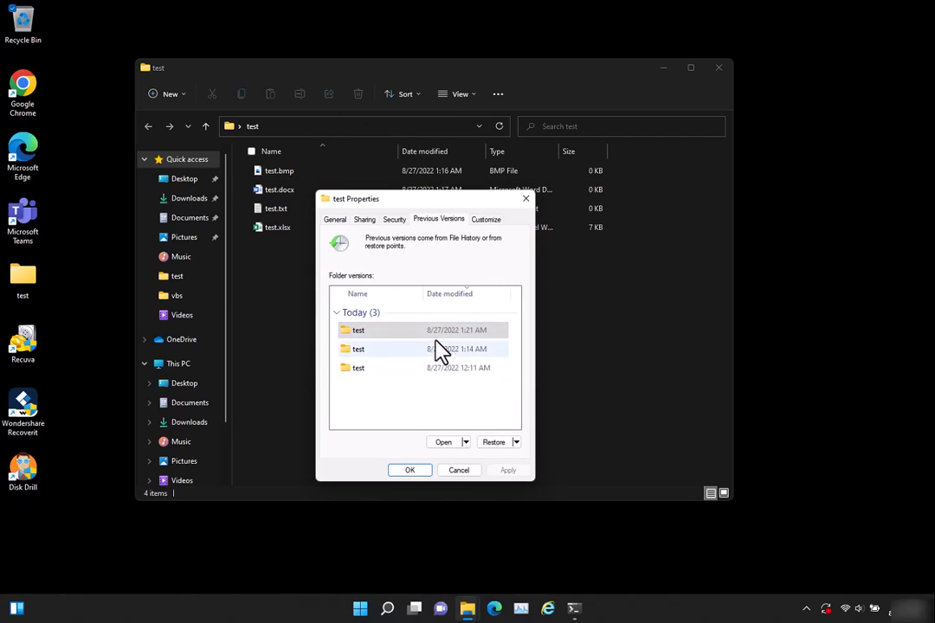
click(434, 332)
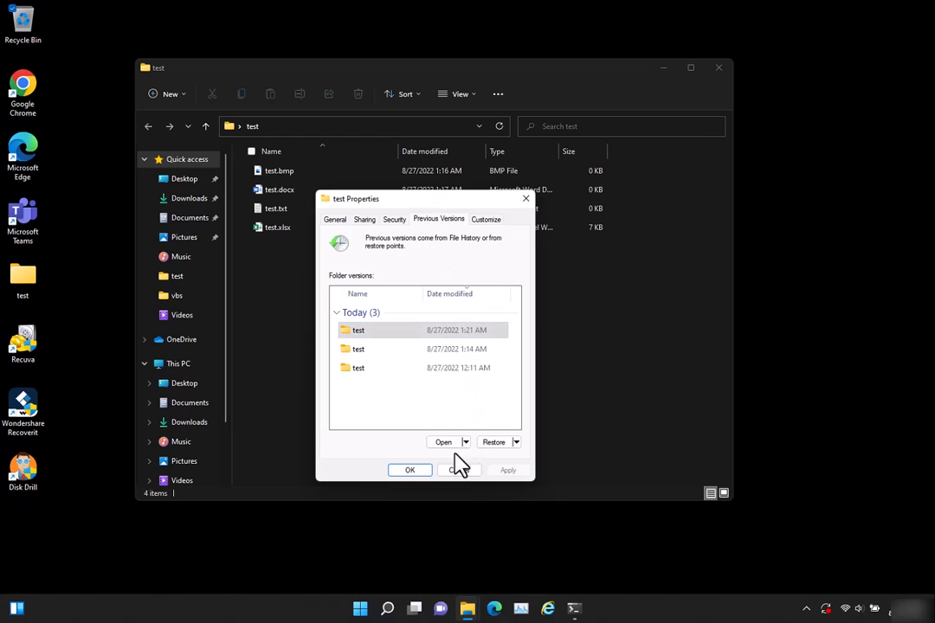
click(410, 470)
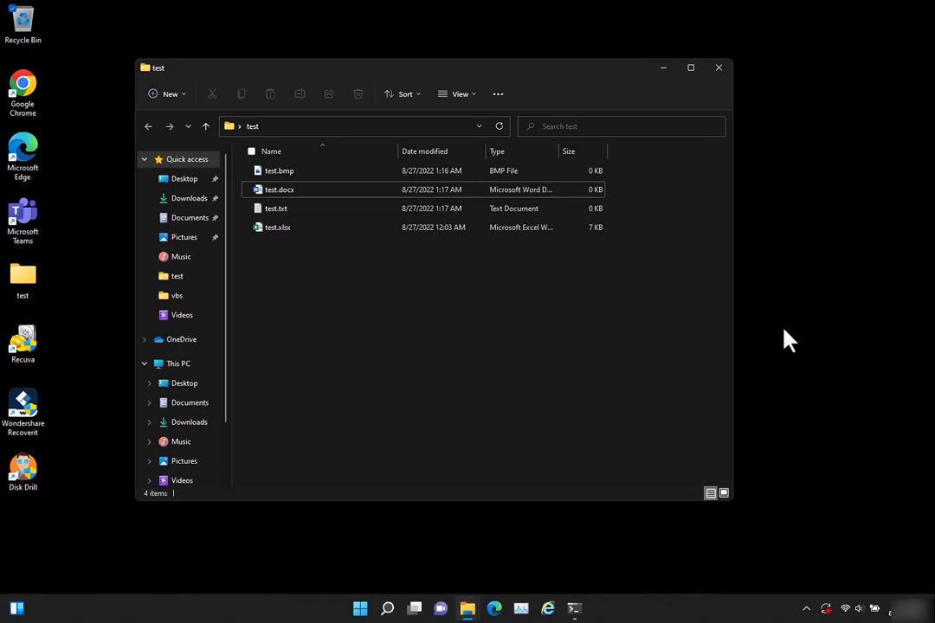
Search Windows for "system protection" and open the Create a restore point settings
click(360, 608)
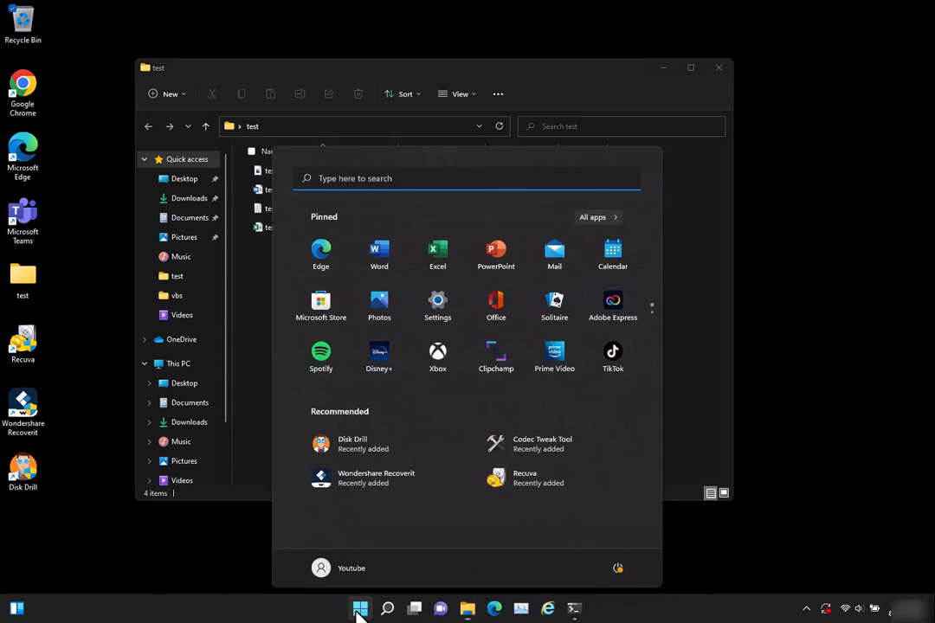
text(system)
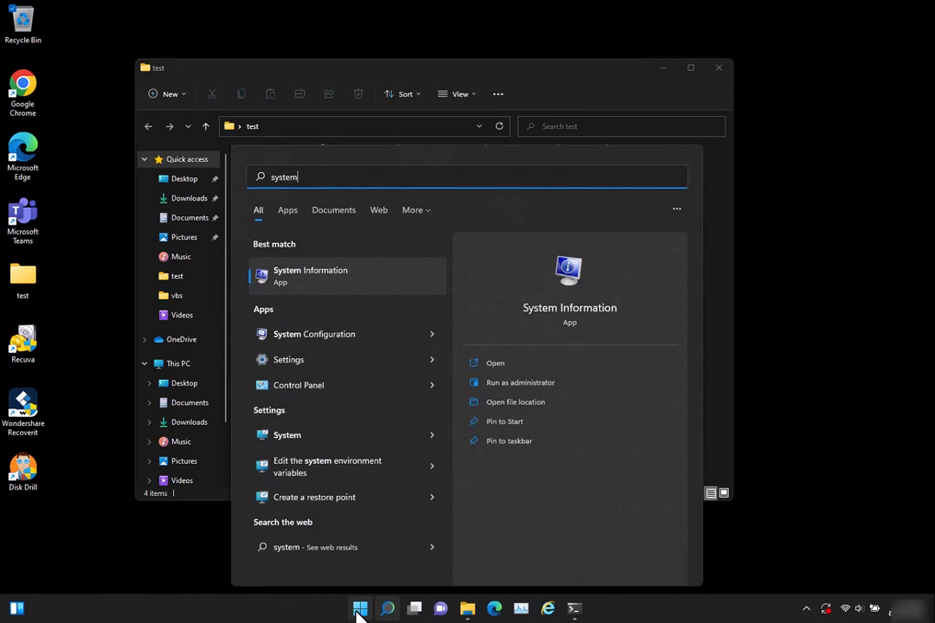
text( protection)
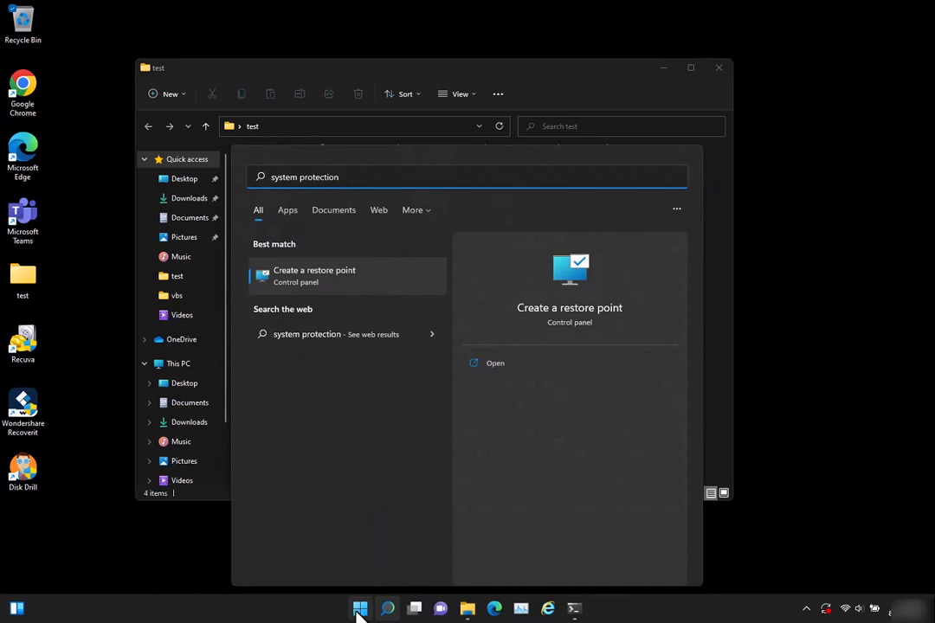
key(Return)
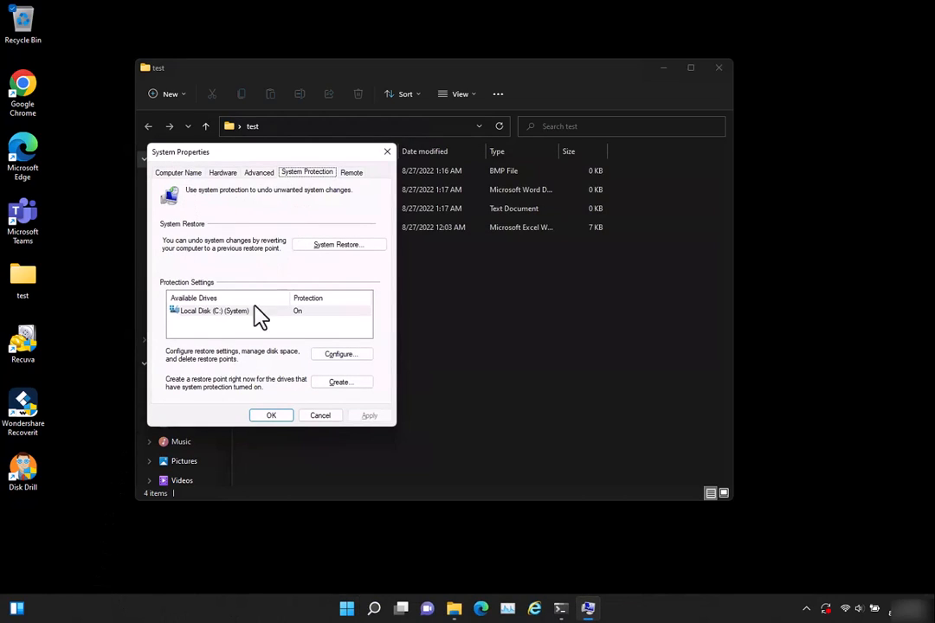
Review the system protection configuration of Local Disk (C:), including its restore settings and disk space usage, and close System Properties
click(206, 320)
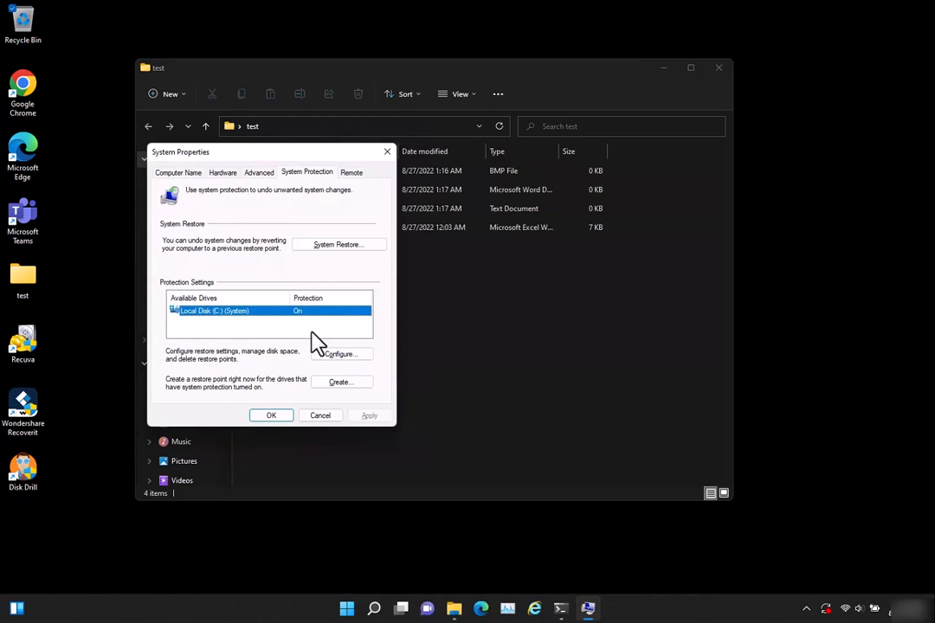
click(351, 358)
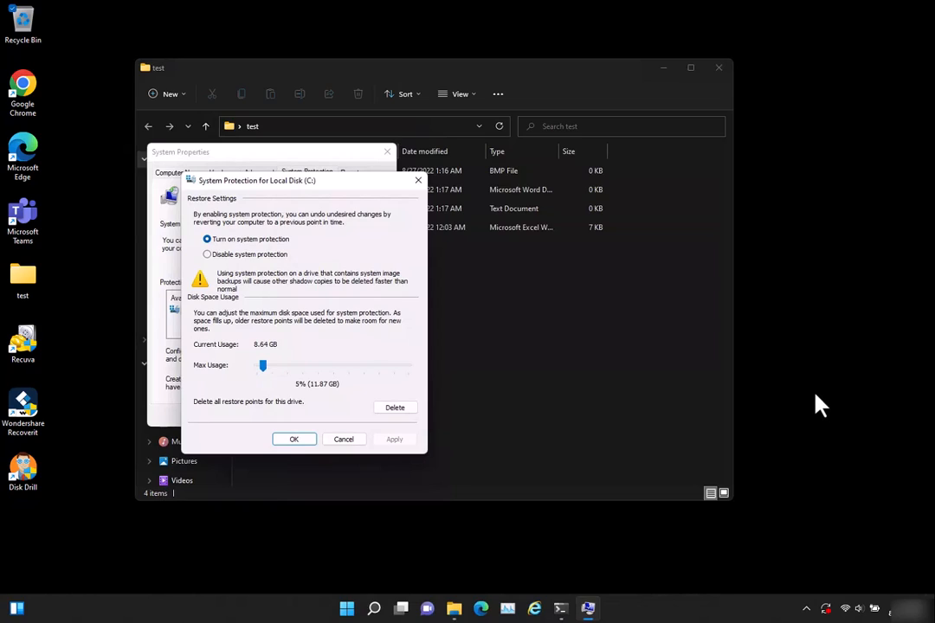
click(303, 440)
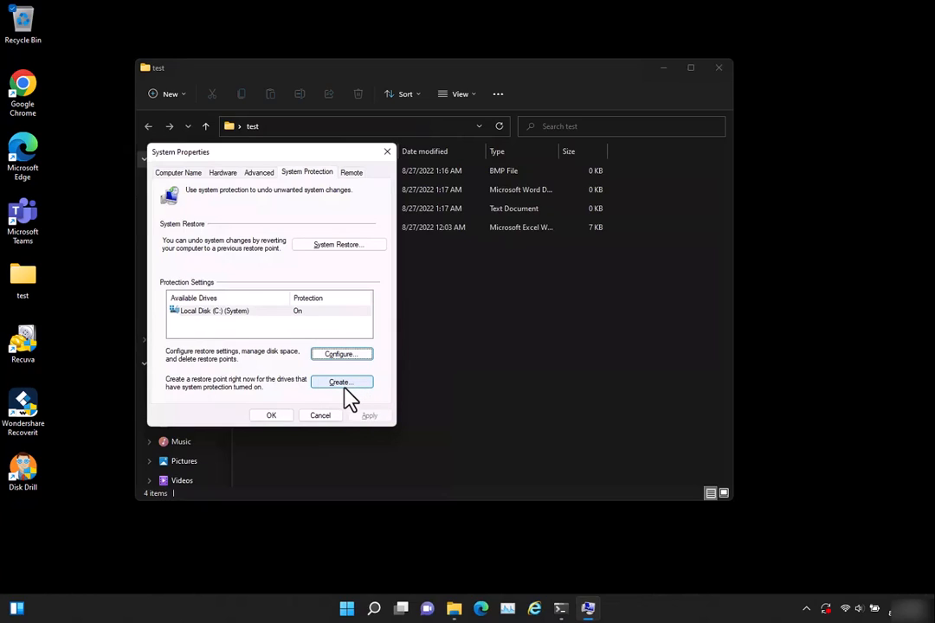
click(275, 417)
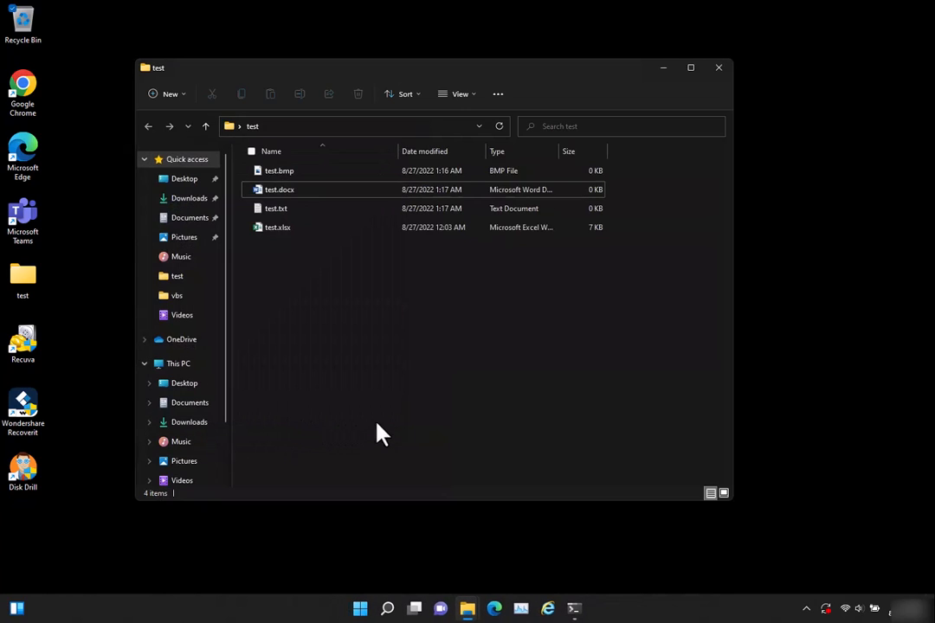
Search Windows for "task sch", open Task Scheduler and maximize its window
click(360, 608)
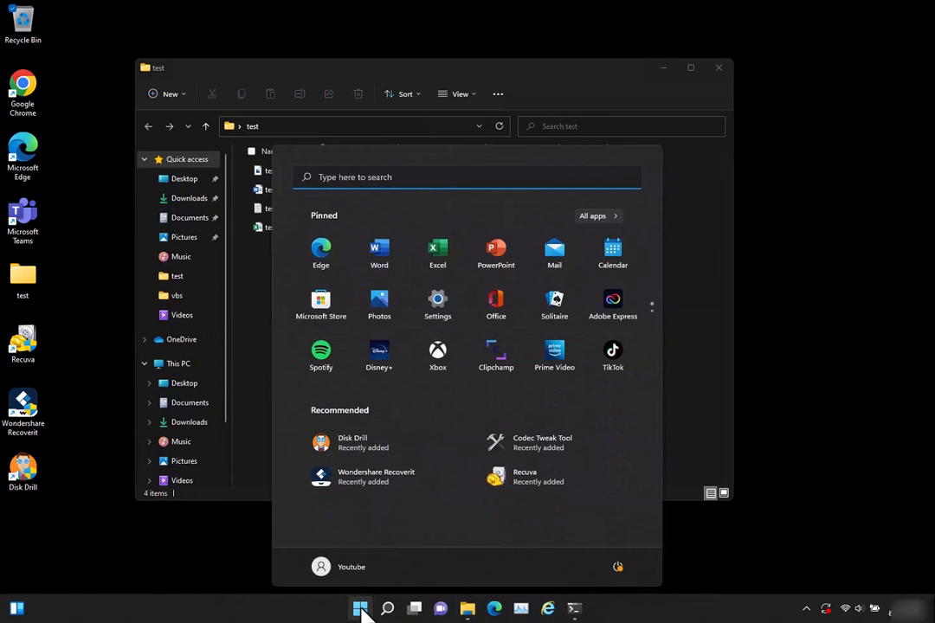
text(task sch)
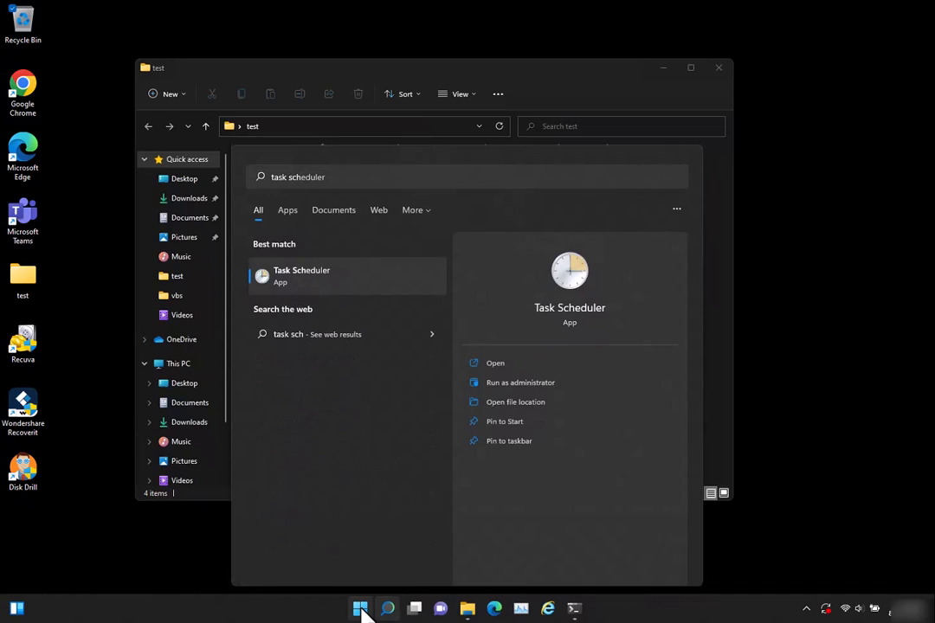
key(Return)
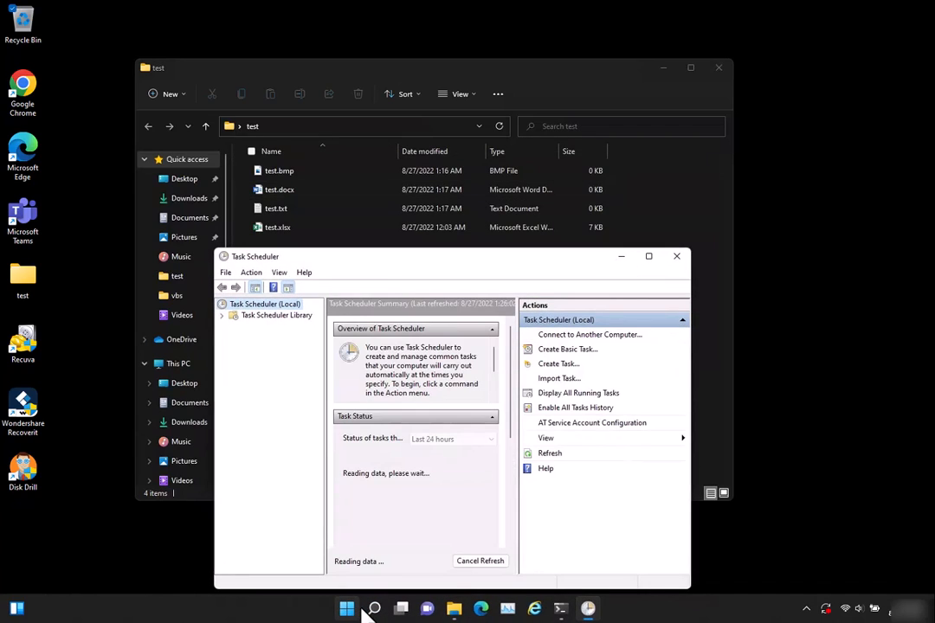
click(649, 257)
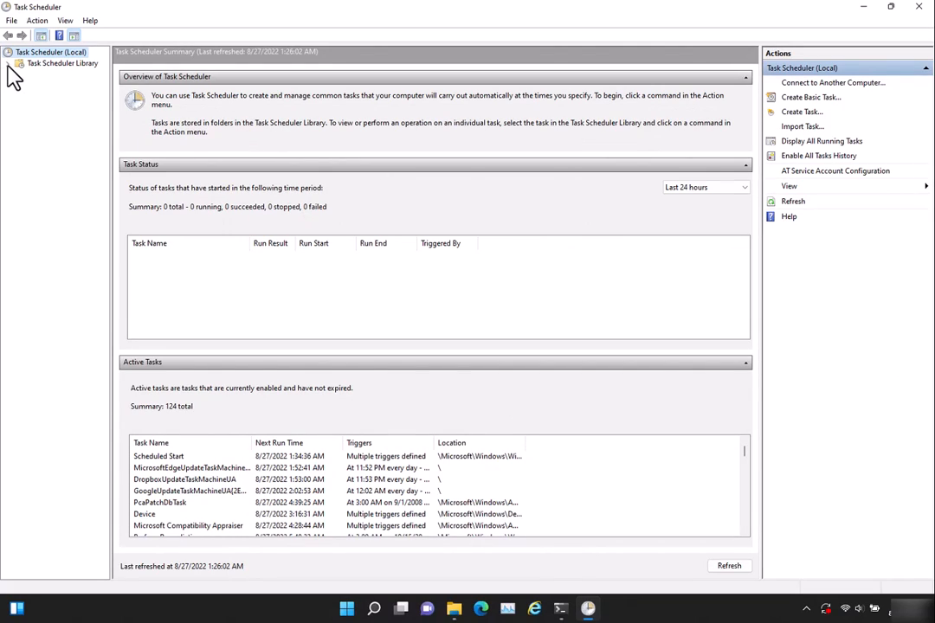
Create a new folder named "Created Tasks" in the Task Scheduler Library
click(9, 65)
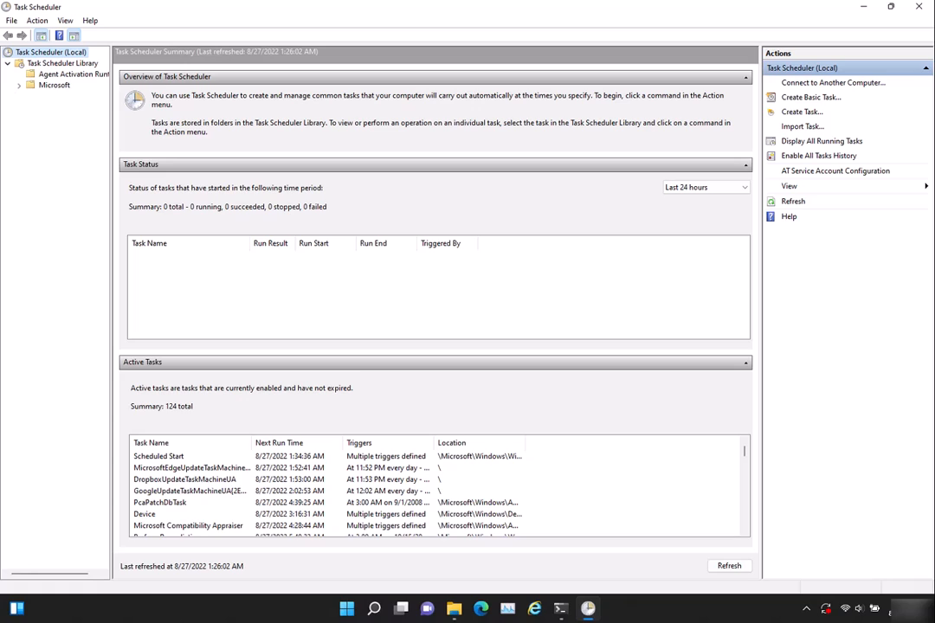
click(62, 66)
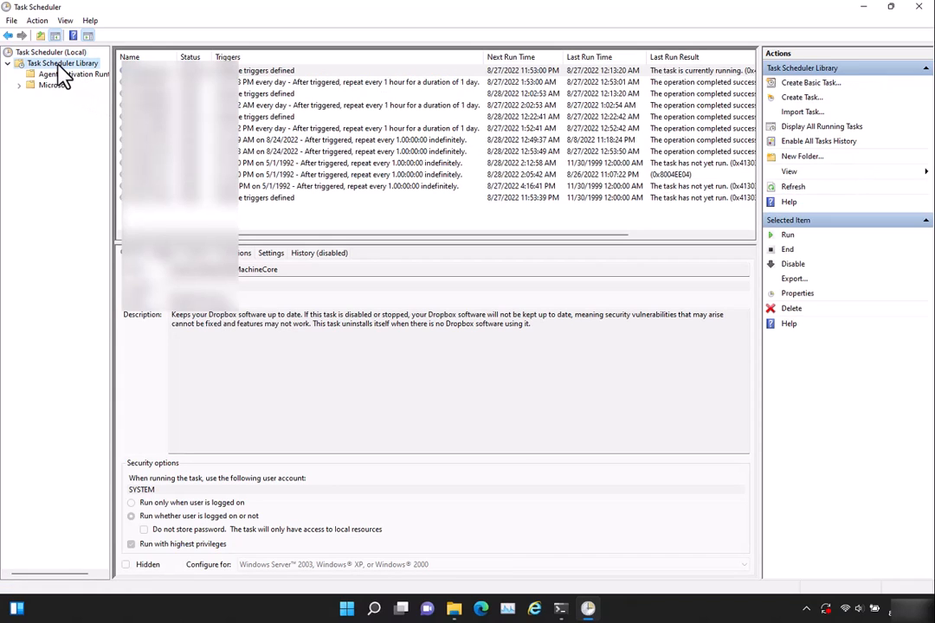
right_click(61, 68)
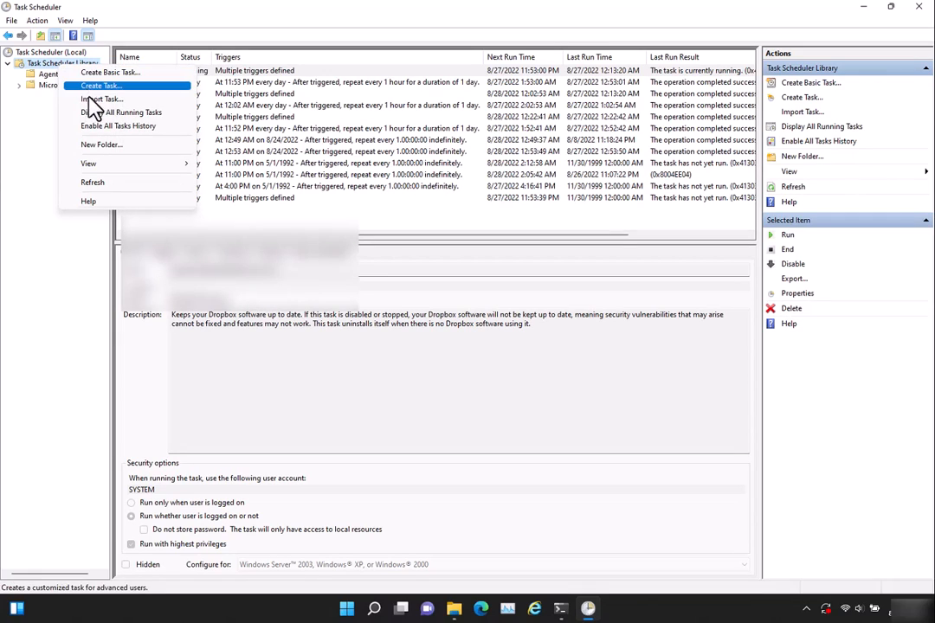
click(98, 145)
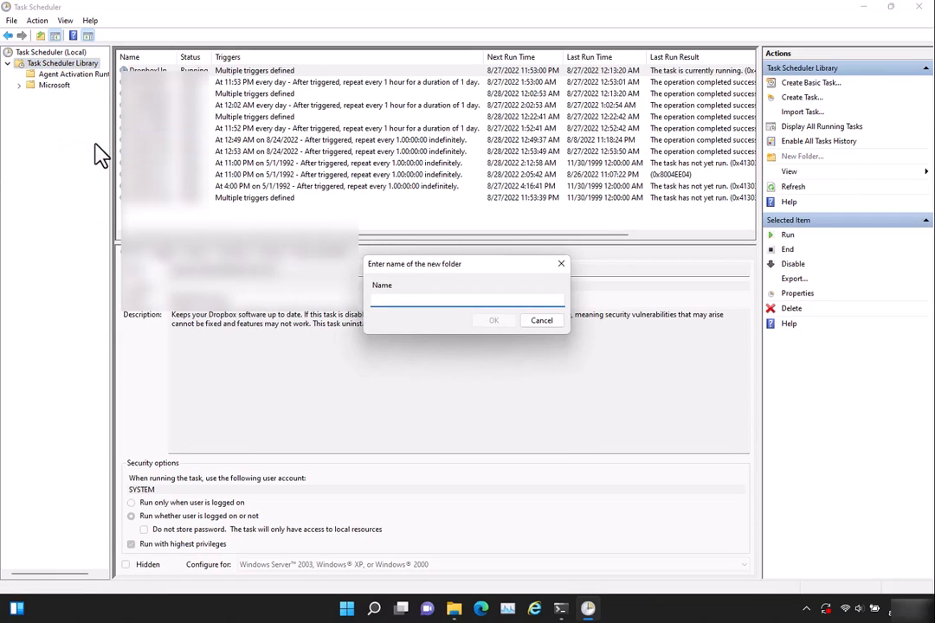
text(C)
key(BackSpace)
text(Created Tasks)
key(Return)
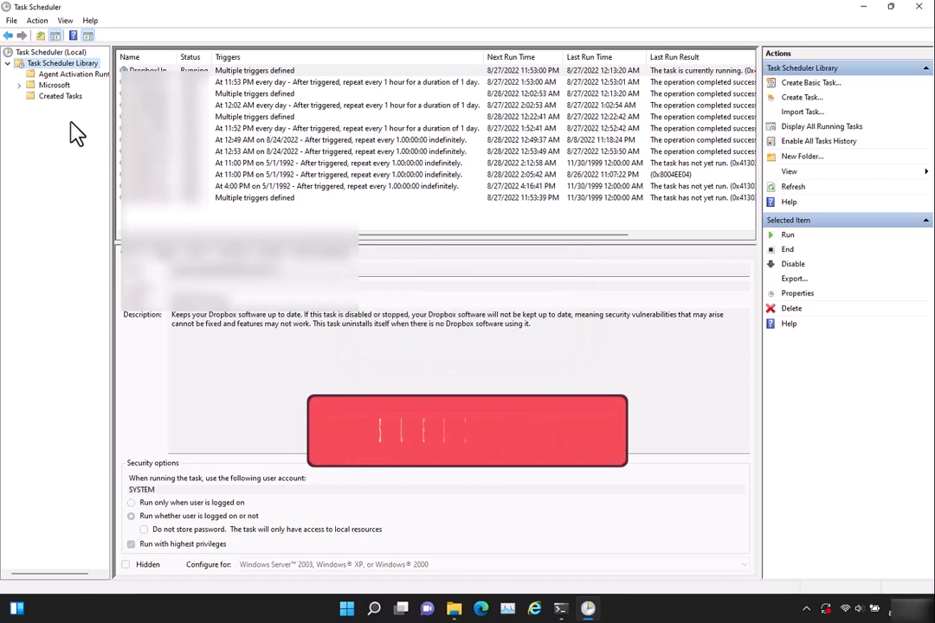
Start a task named "Create A Previous Version" in the Created Tasks folder, set to run whether user is logged on or not with highest privileges
click(57, 97)
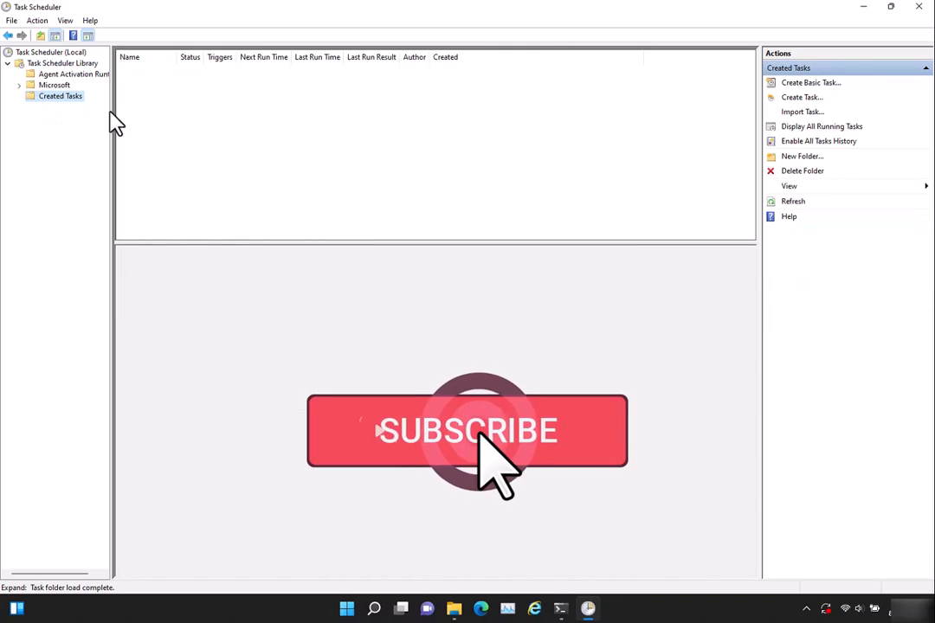
right_click(72, 101)
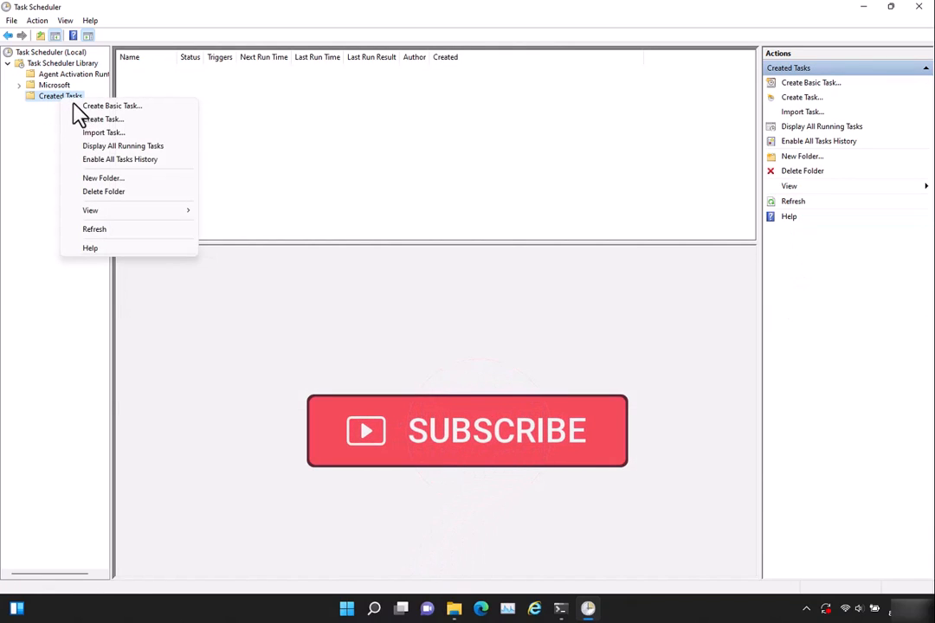
click(95, 120)
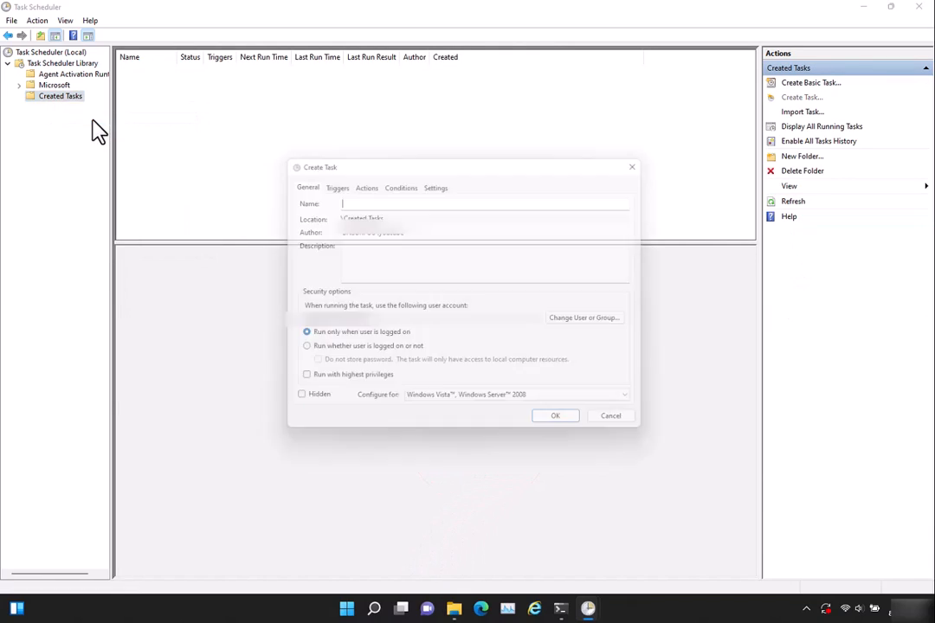
text(Create )
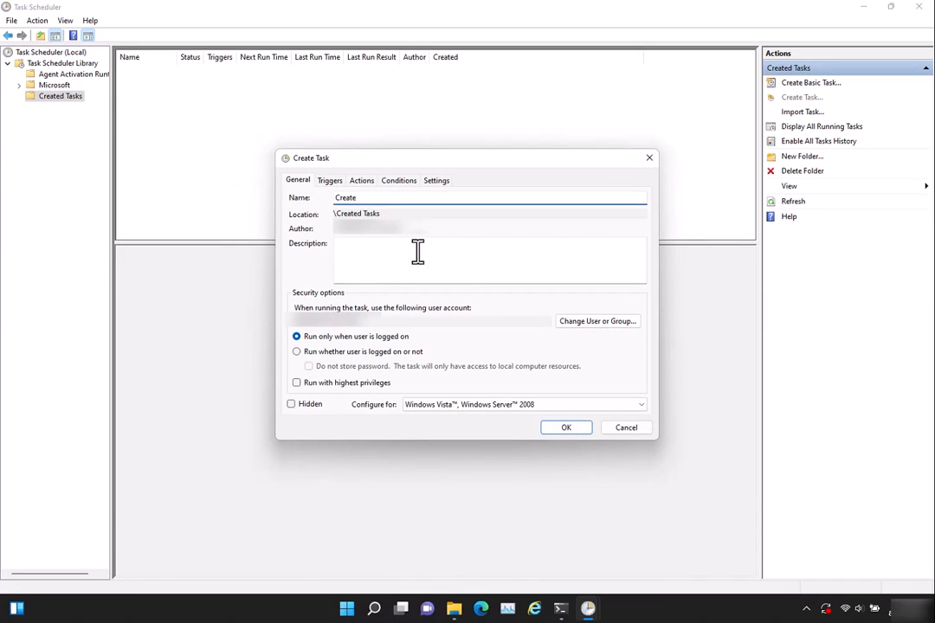
text(A Previous Version)
click(331, 364)
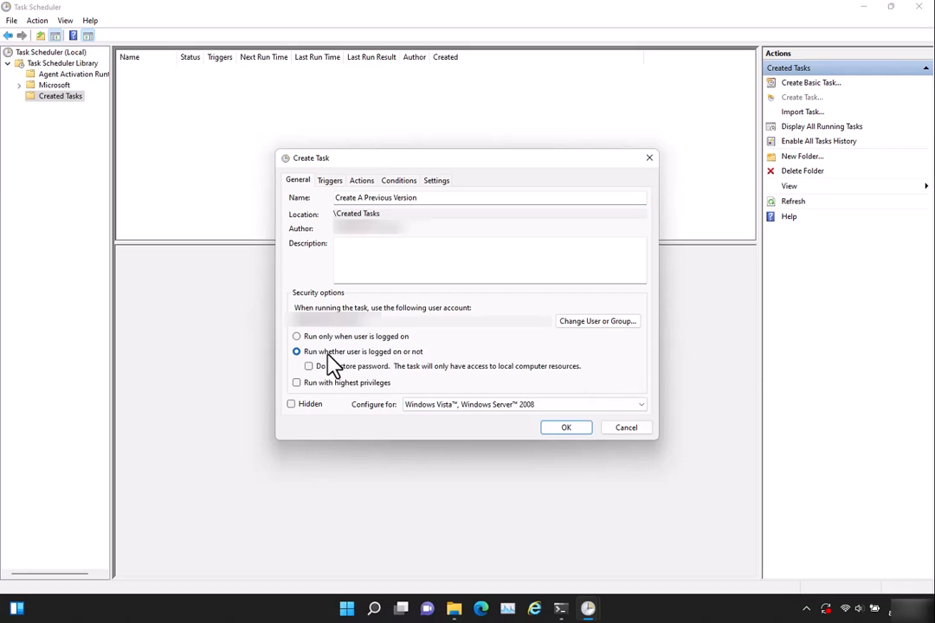
click(347, 386)
Add a daily scheduled trigger to the task that starts at 12:30 PM
click(330, 184)
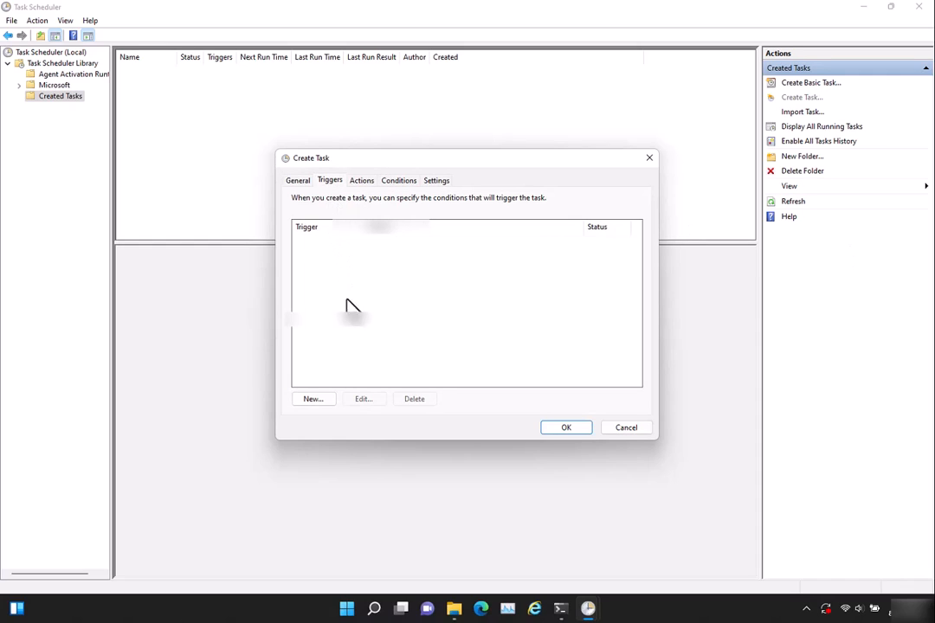
click(319, 400)
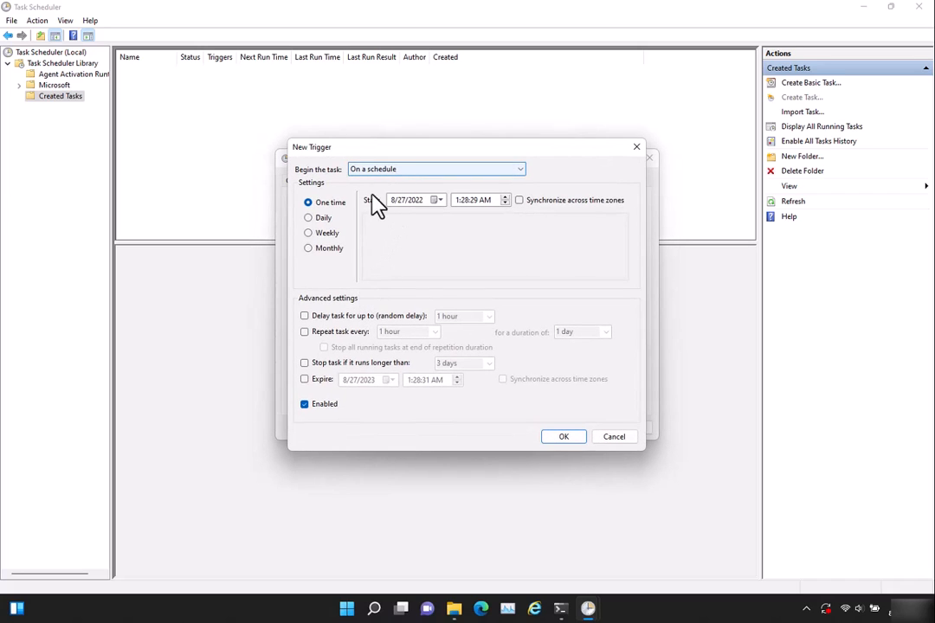
click(315, 219)
click(457, 200)
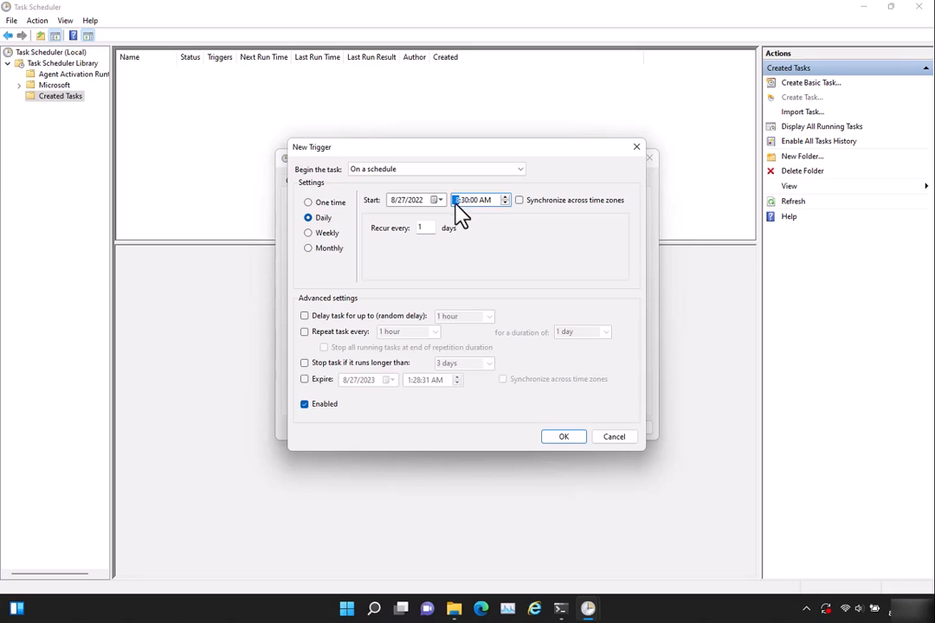
text(12)
click(466, 201)
click(486, 200)
click(565, 437)
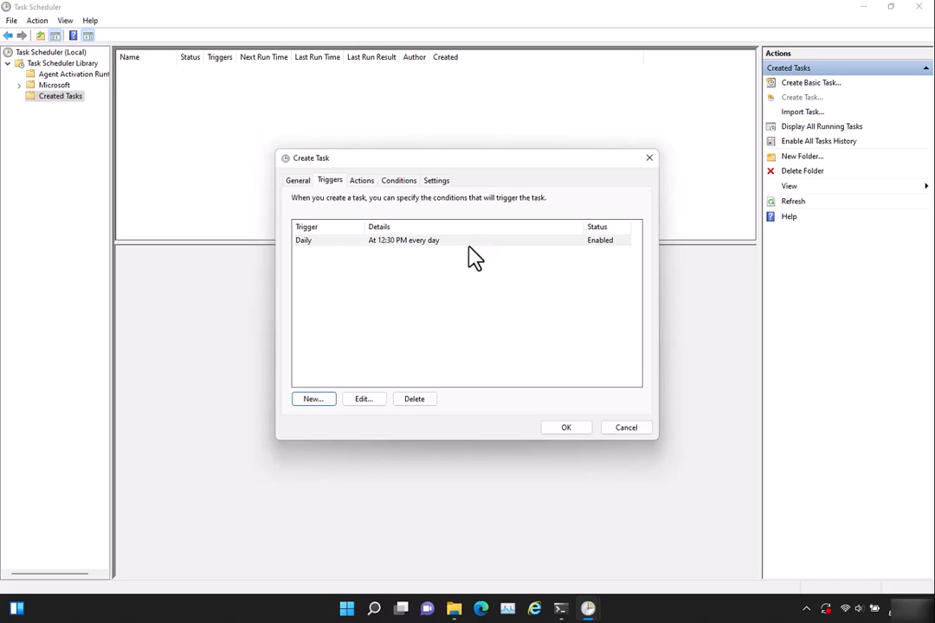
Open a new action for the task to specify the program it starts
click(363, 183)
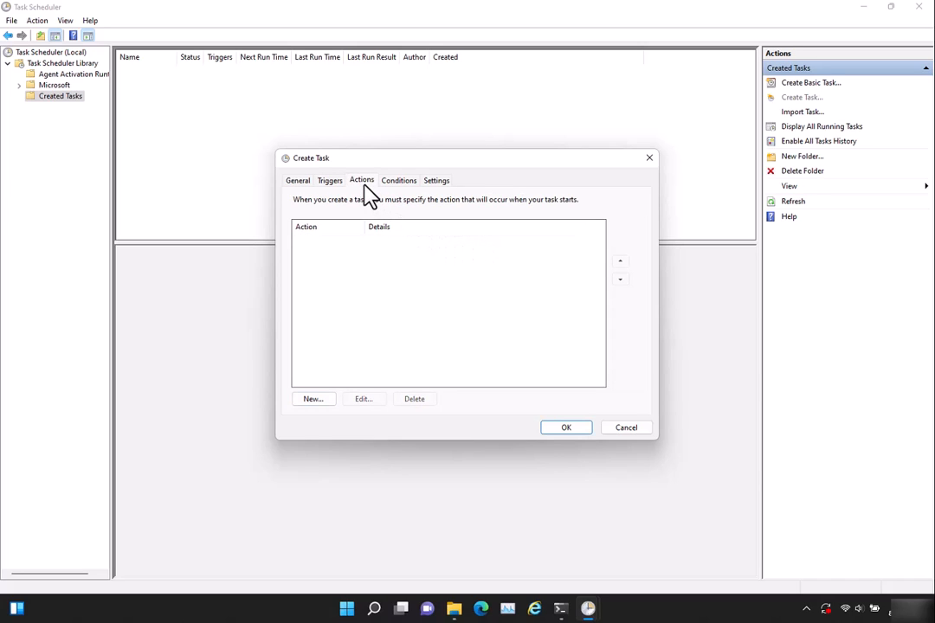
click(327, 402)
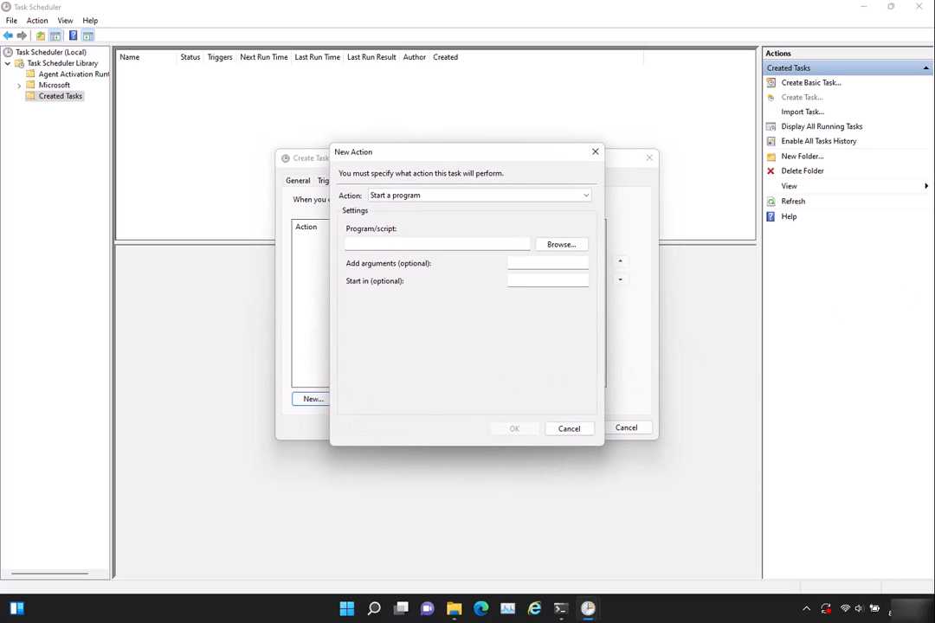
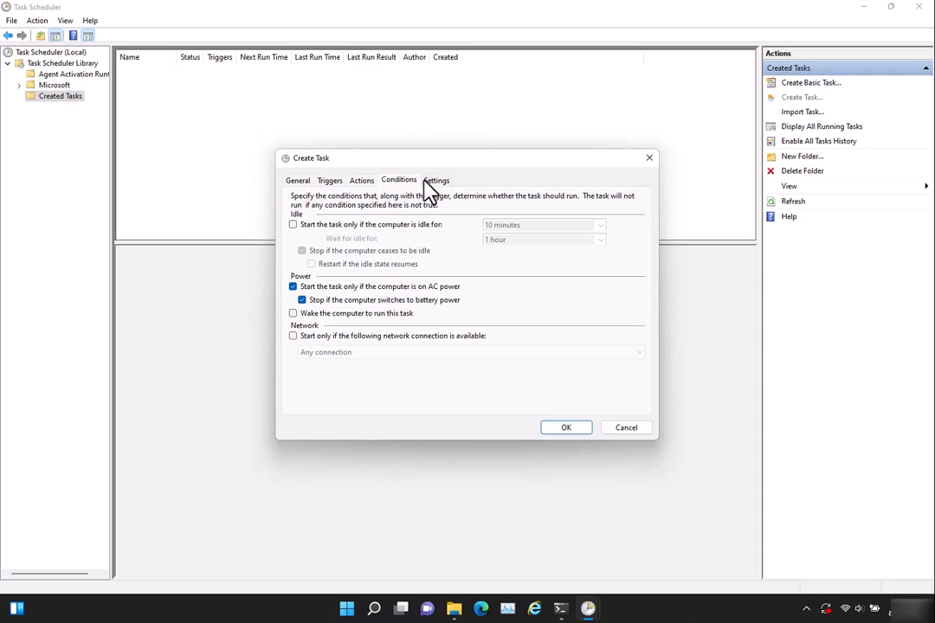
Set the task to run as soon as possible after a missed start and to restart every 10 minutes if it fails
click(433, 181)
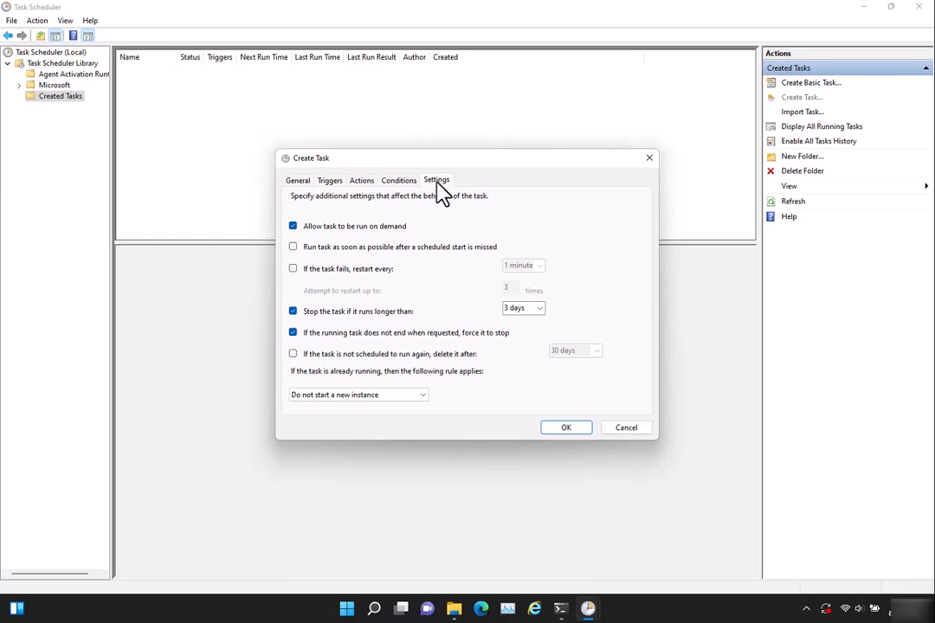
click(294, 247)
click(295, 270)
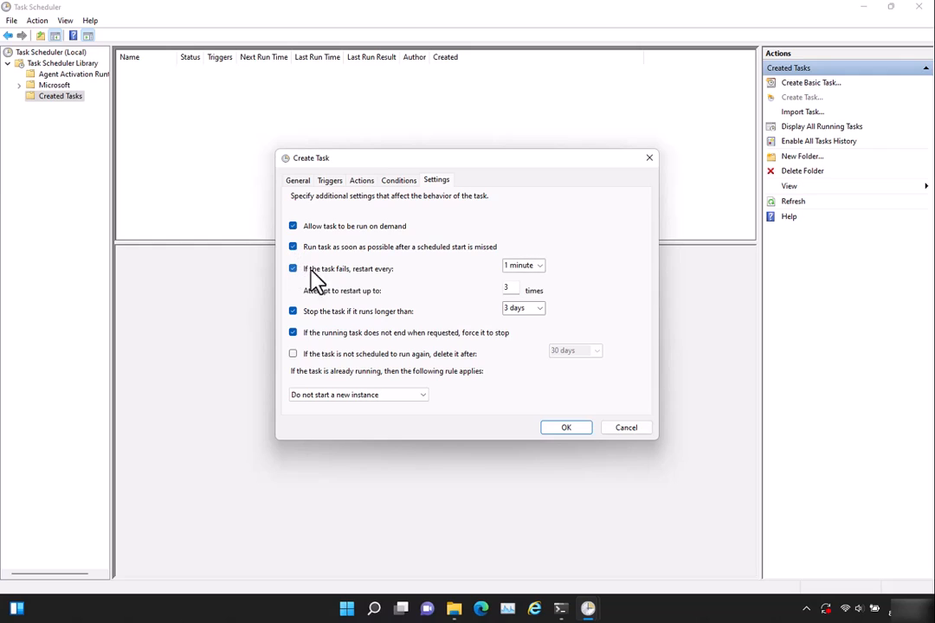
click(535, 268)
click(537, 272)
click(536, 297)
Set the task to stop if it runs longer than 2 hours
click(525, 309)
click(538, 309)
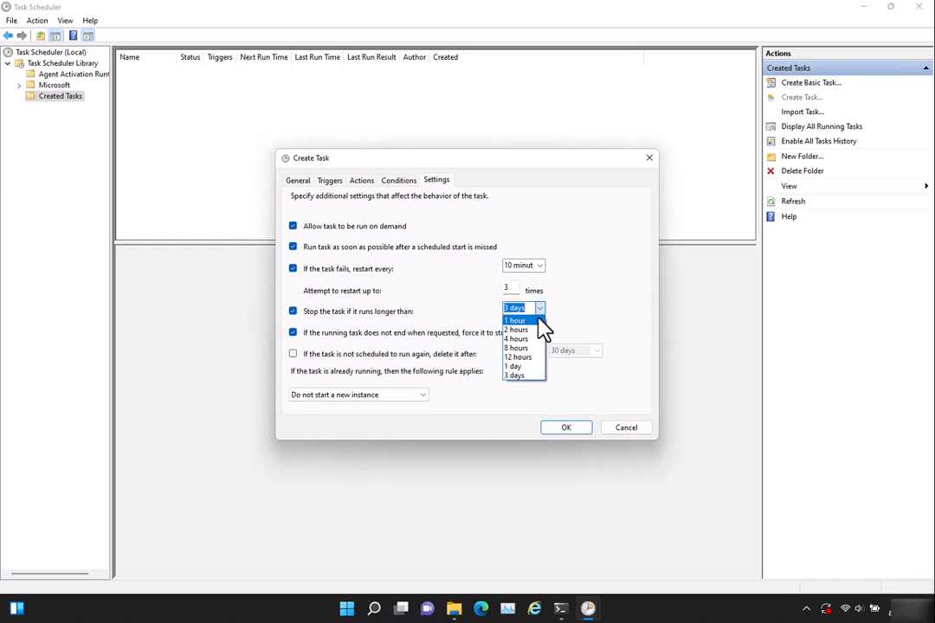
click(537, 320)
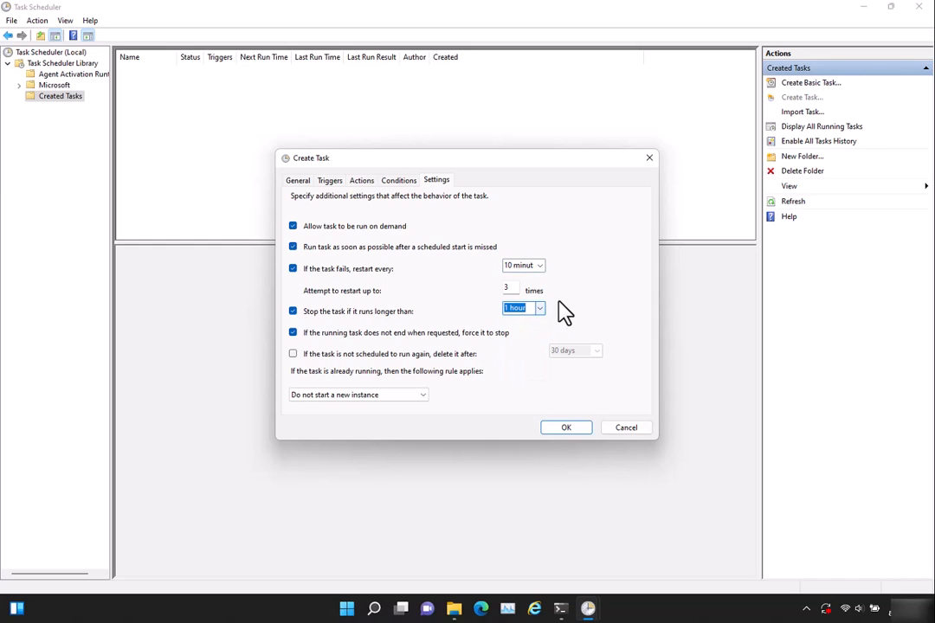
click(539, 309)
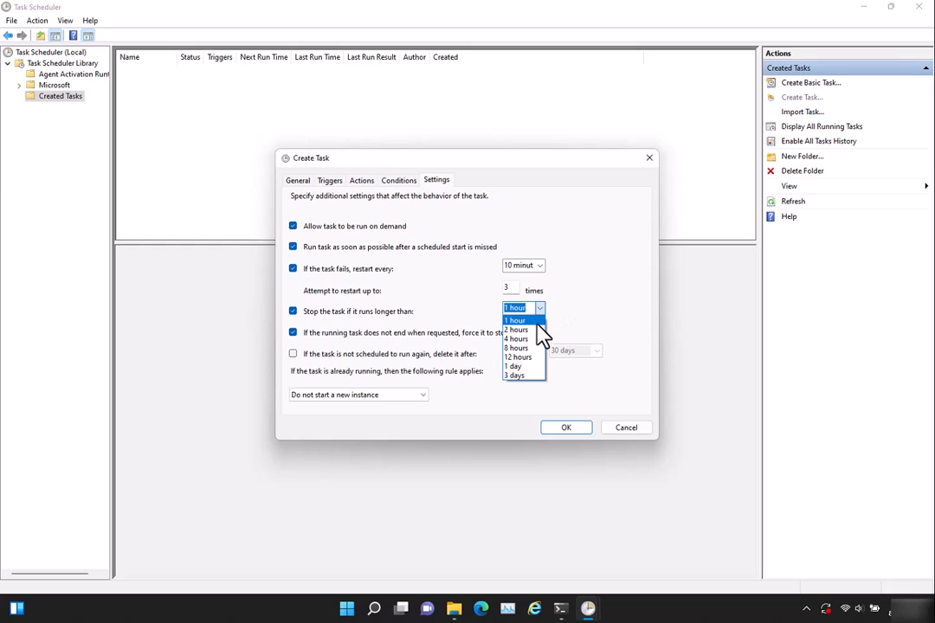
click(535, 329)
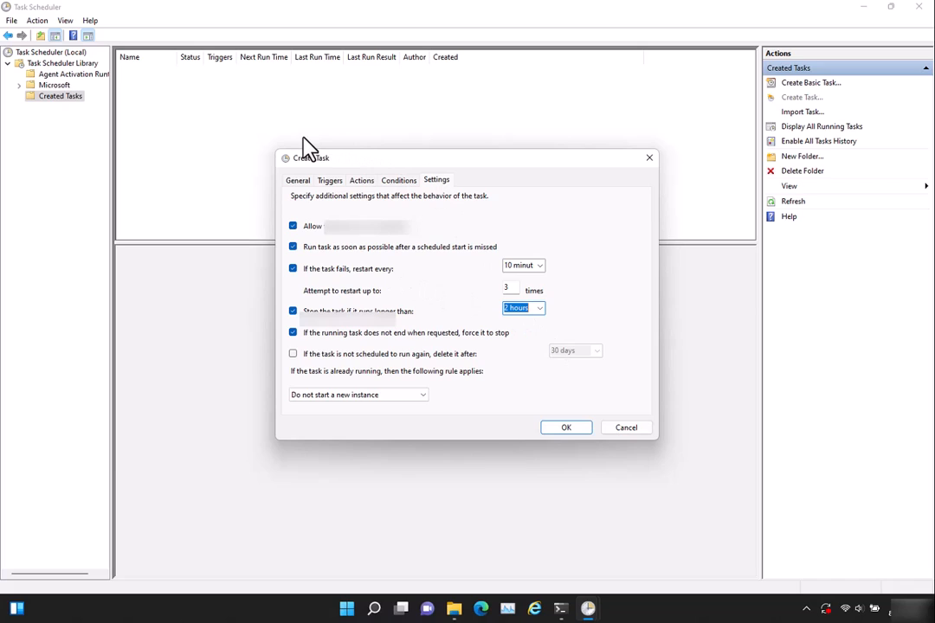
Review the general options of the task and save it, entering the account password for running it
click(299, 179)
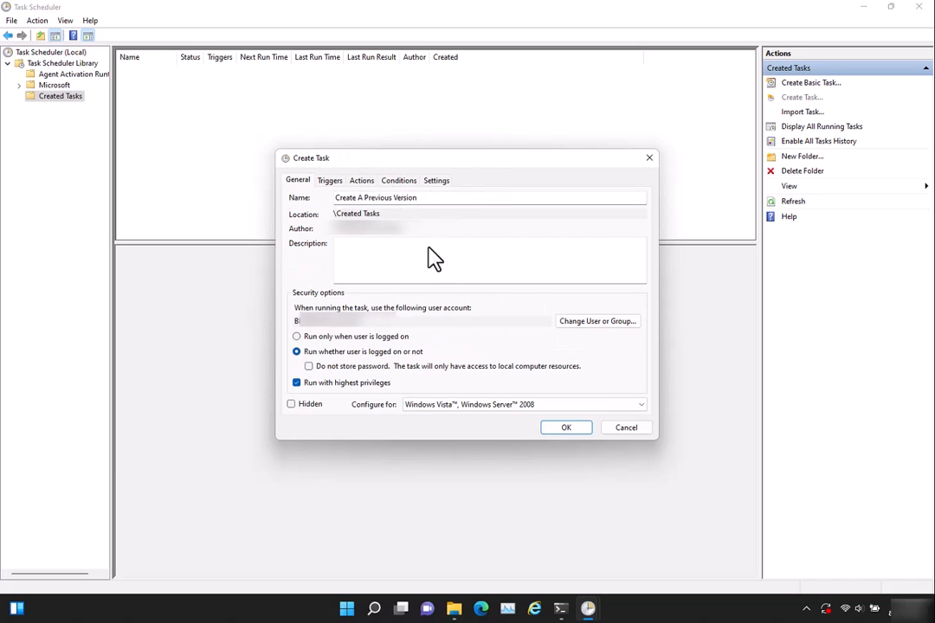
click(571, 429)
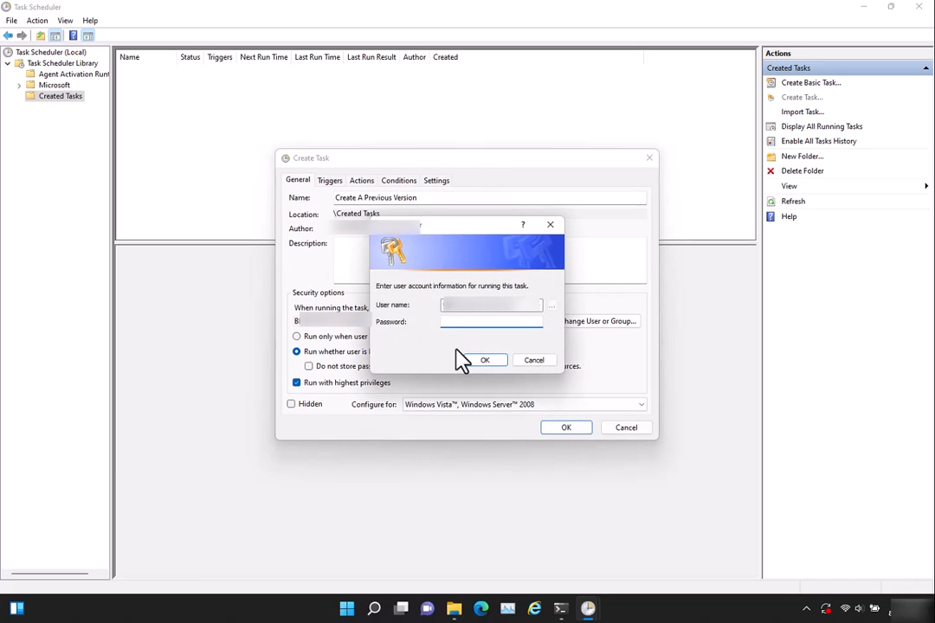
text(password)
click(481, 359)
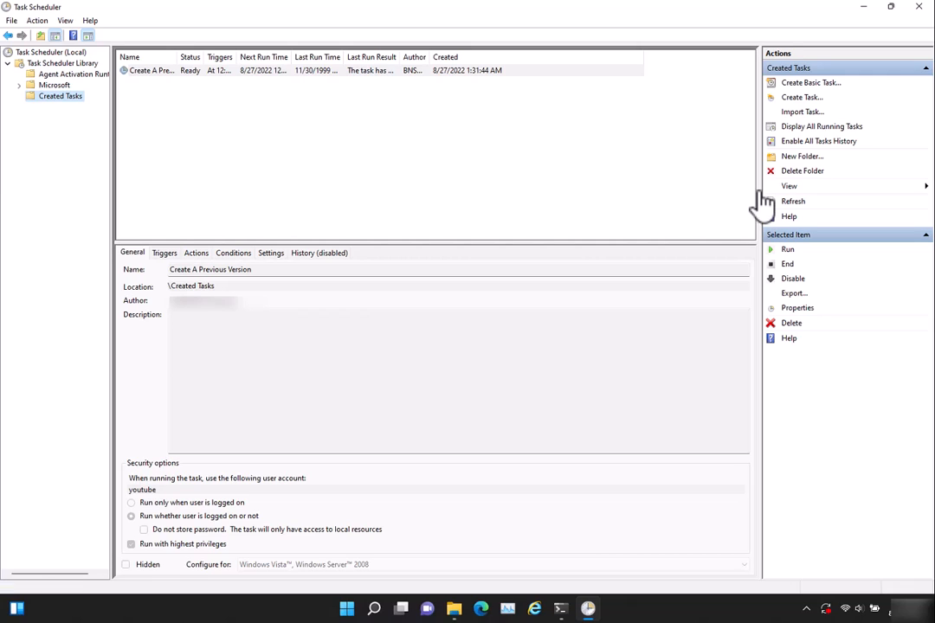
Widen the Next Run Time column and select the new task to check when it runs
drag(294, 65, 342, 57)
click(264, 72)
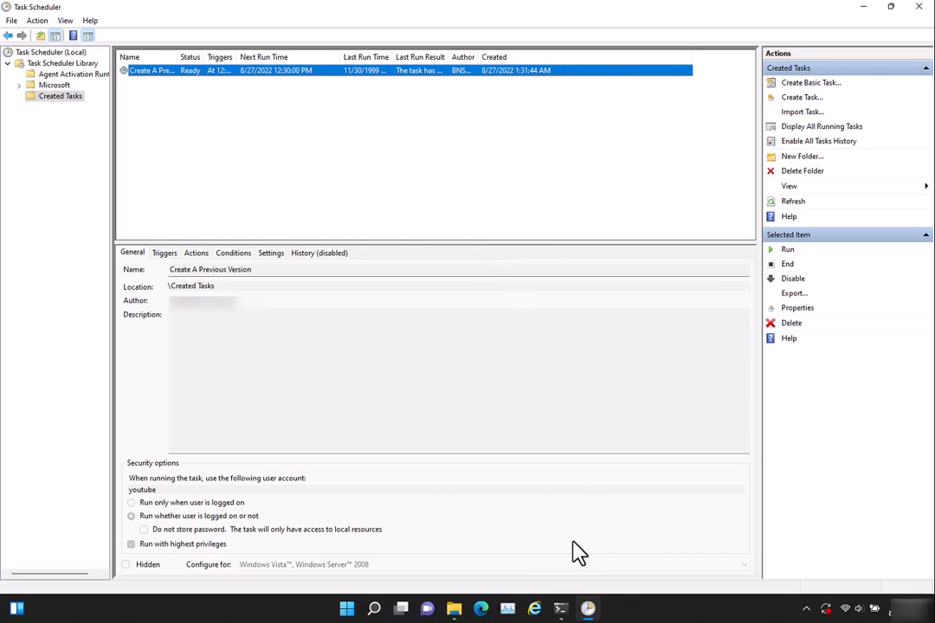
Switch to File Explorer's test folder window and dismiss the leftover test22222 Properties dialog
click(455, 608)
click(476, 545)
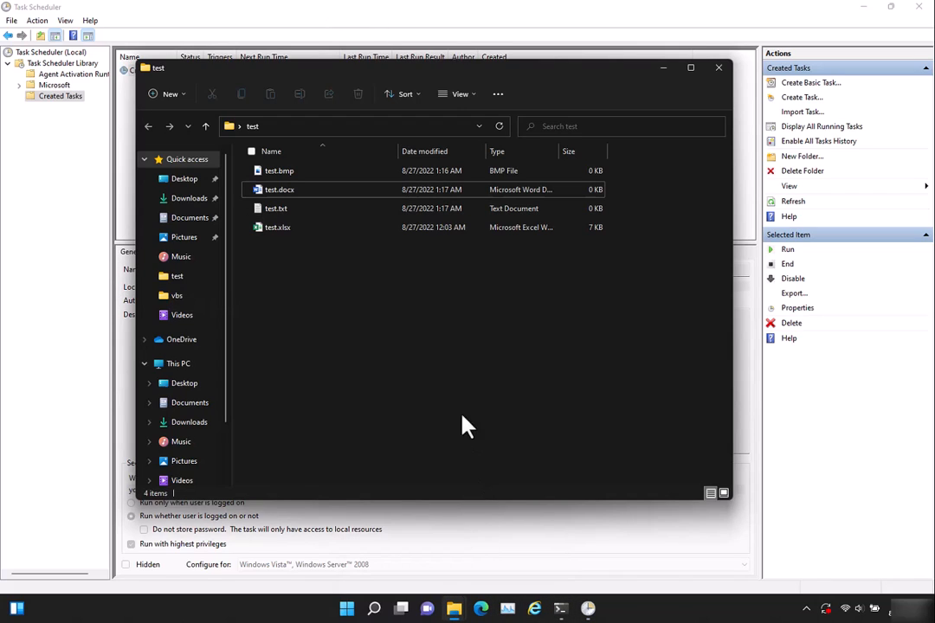
click(454, 608)
click(427, 576)
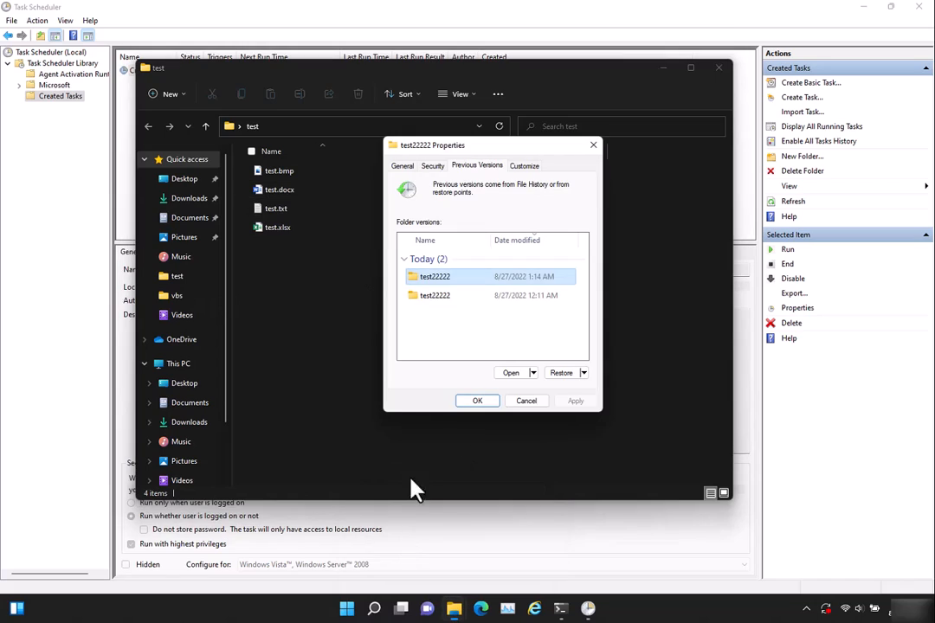
click(528, 402)
Open the properties of the test folder and examine its list of previous versions
right_click(364, 297)
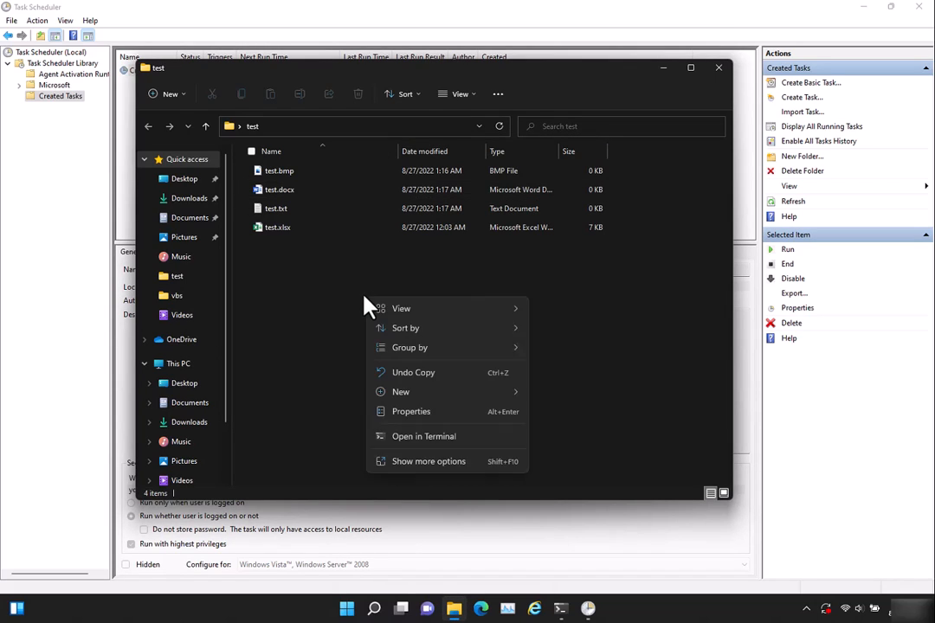
click(441, 464)
click(476, 450)
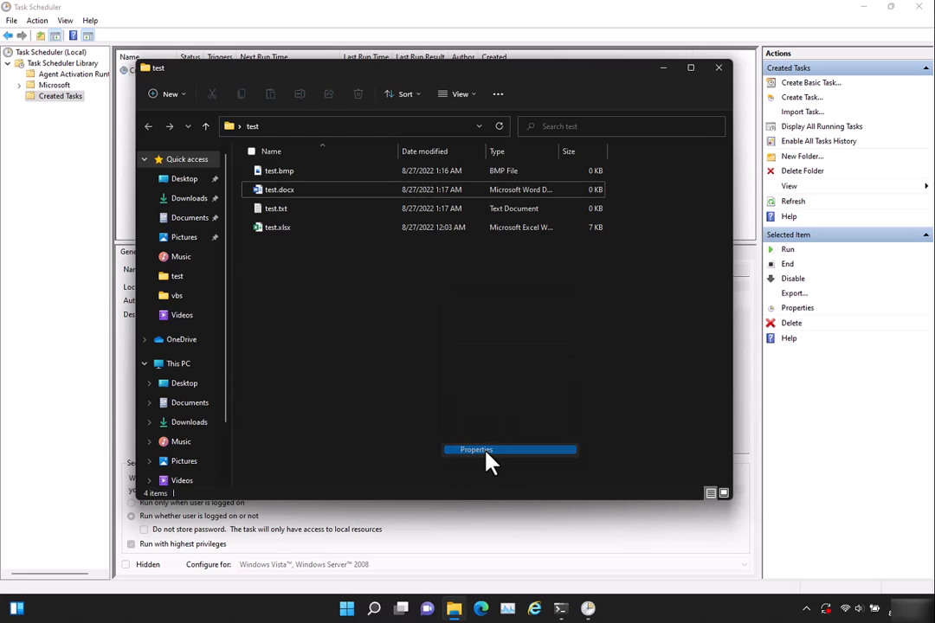
click(250, 176)
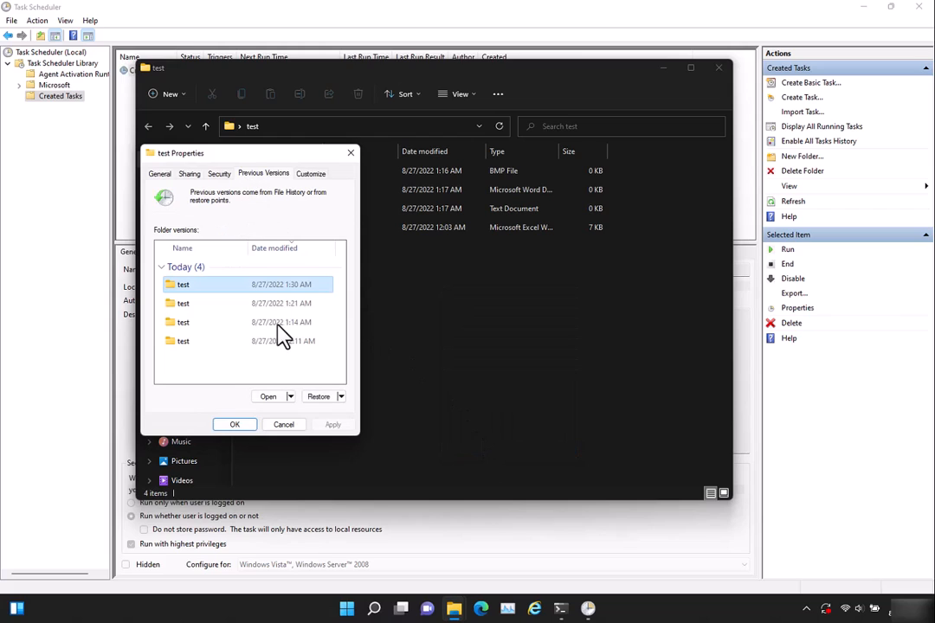
click(303, 291)
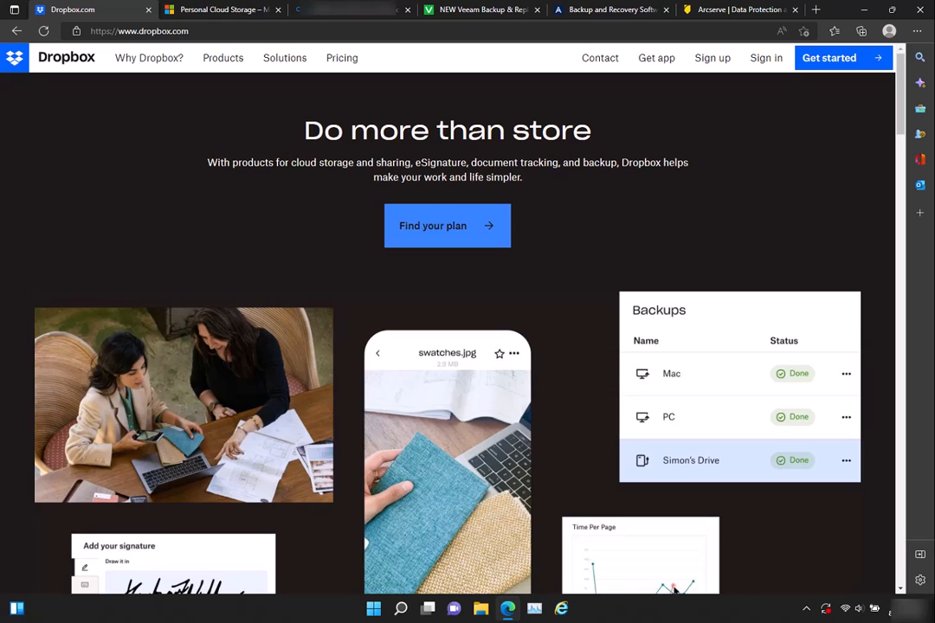
In Microsoft Edge, view the OneDrive and Veeam pages, closing the unneeded page between them and Veeam's promotional pop-up
click(221, 10)
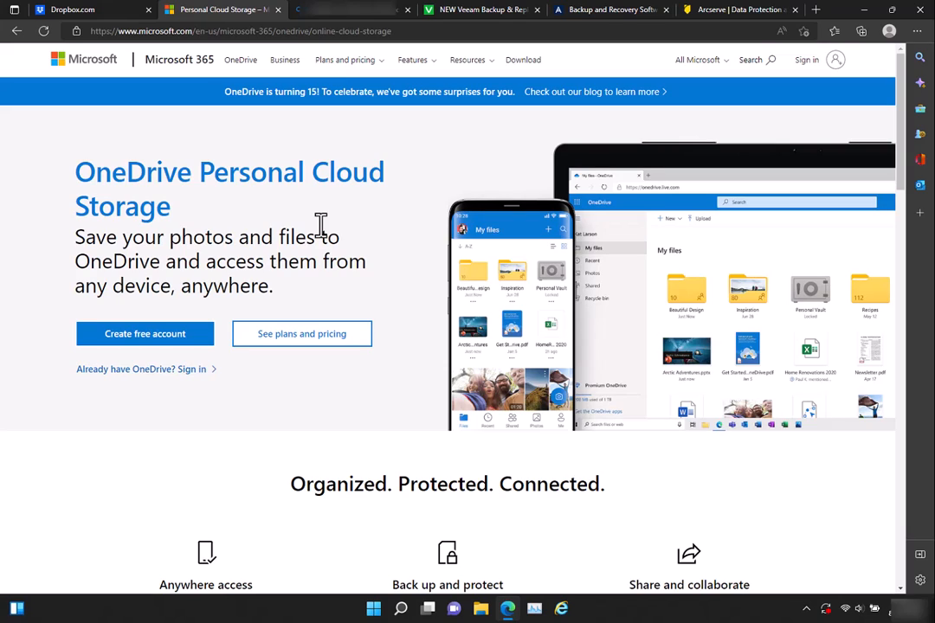
click(407, 10)
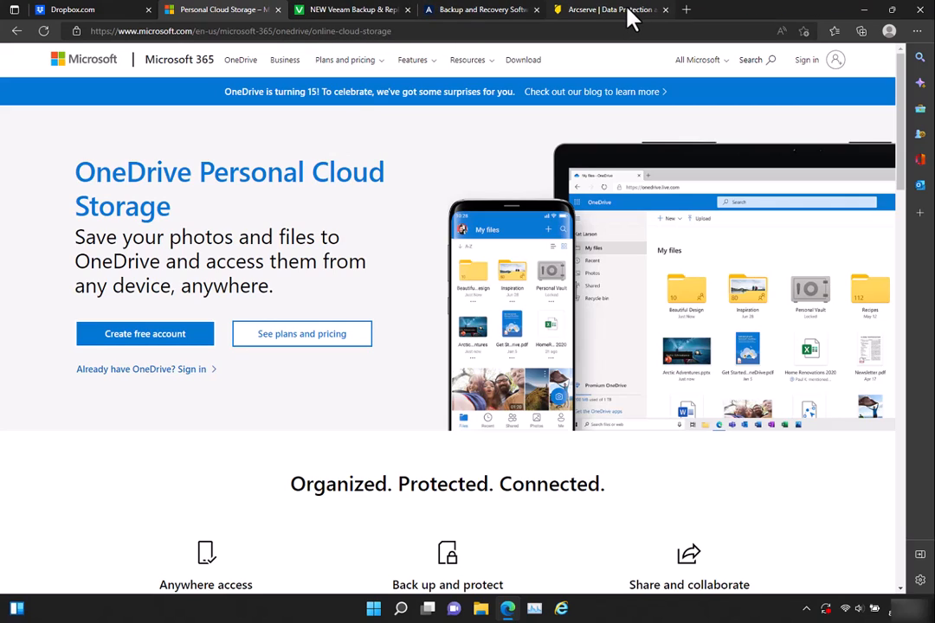
click(388, 13)
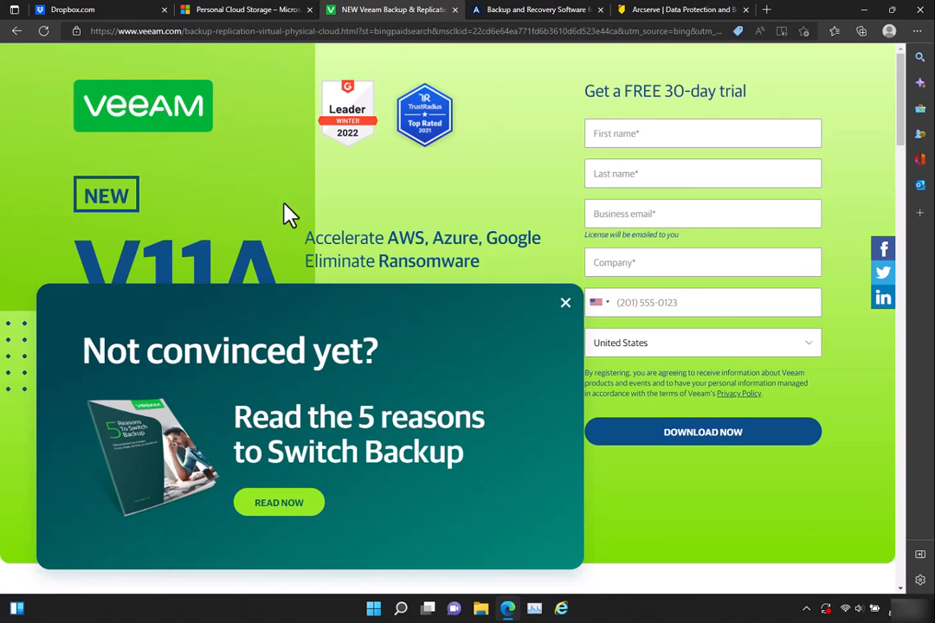
click(566, 304)
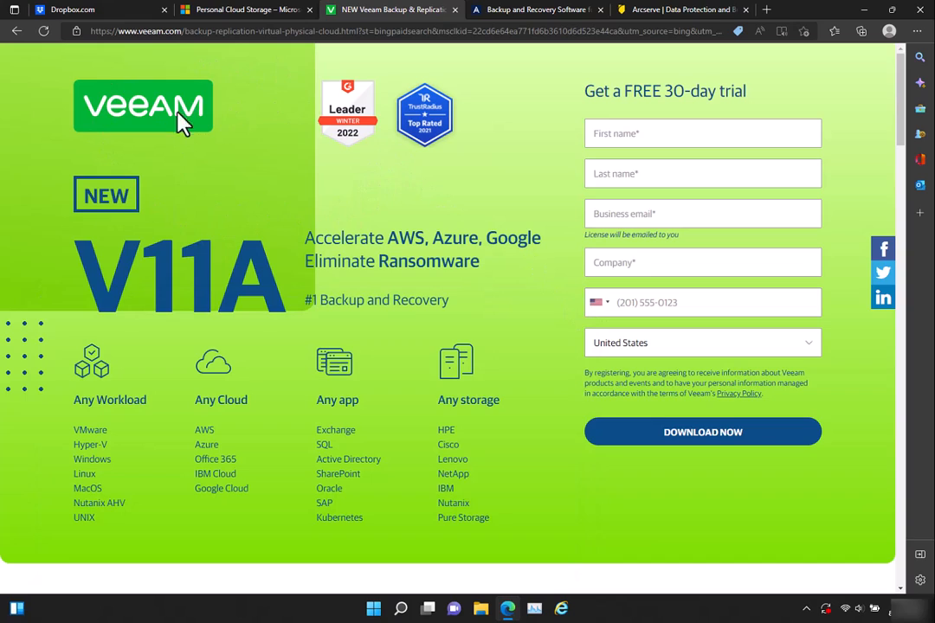
View the Acronis and Arcserve backup product pages, accepting all cookies on the Arcserve site
click(498, 15)
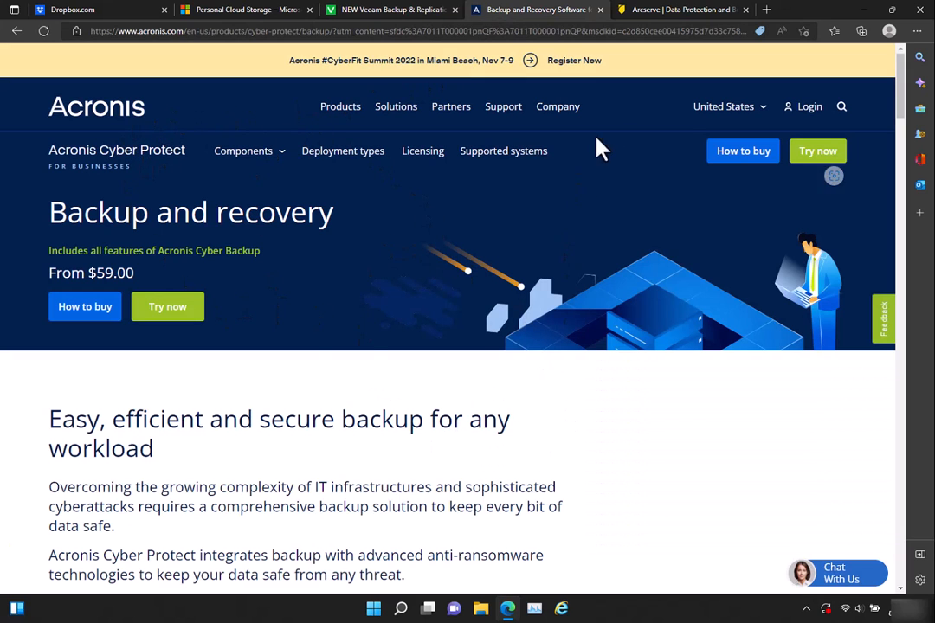
click(688, 12)
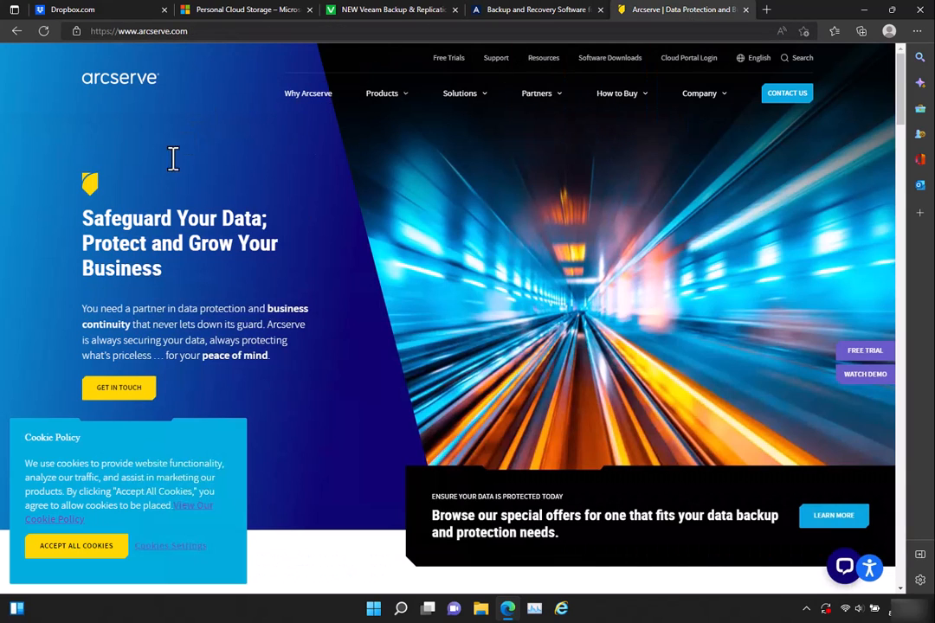
click(91, 549)
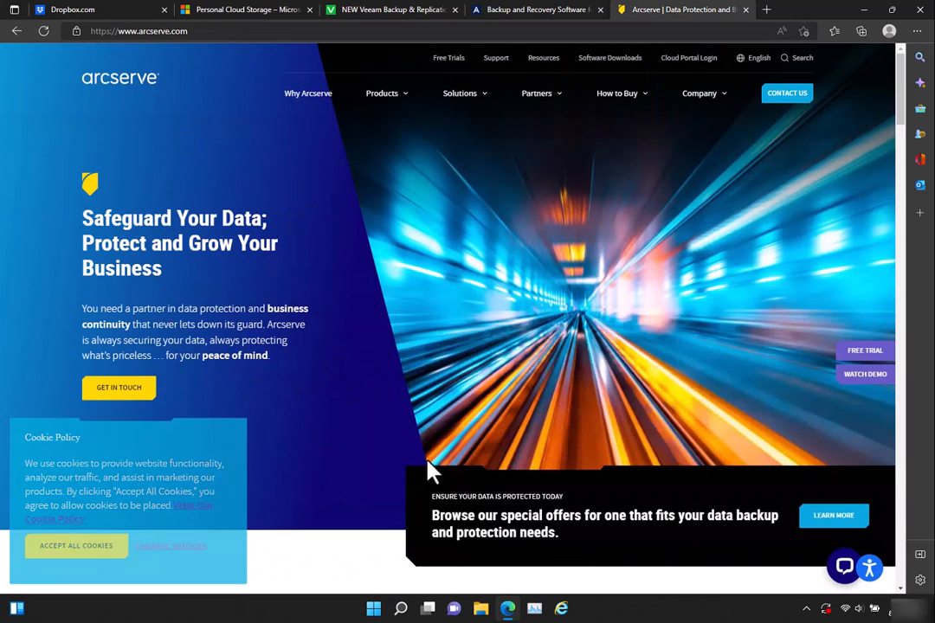
scroll(501, 381, down, 10)
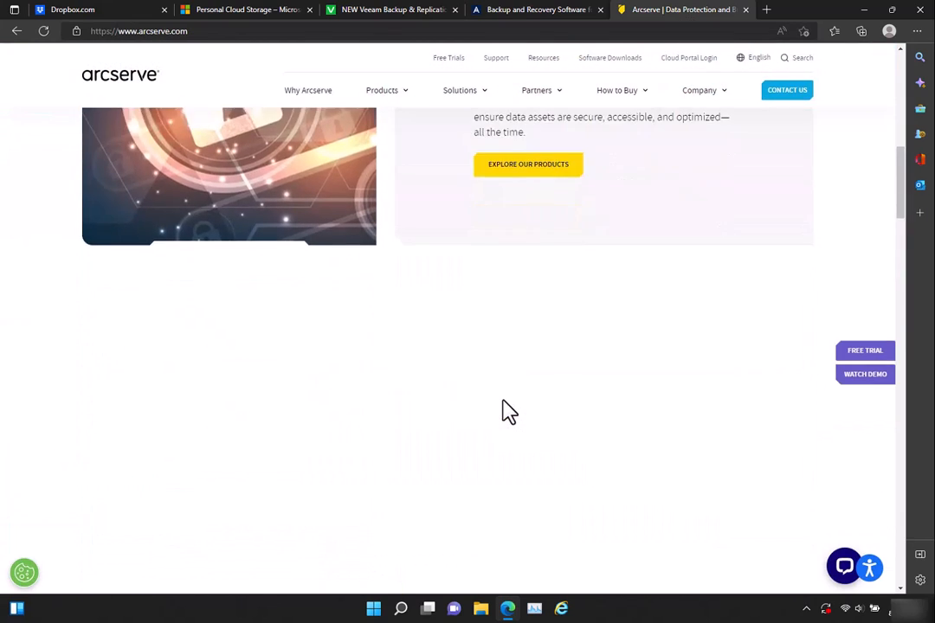
scroll(513, 426, up, 10)
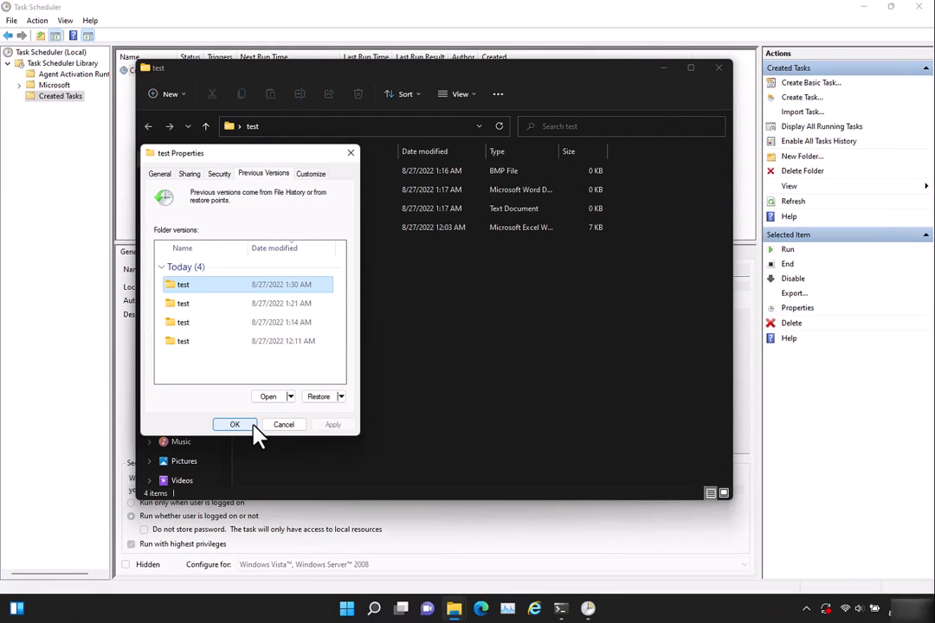
Return to File Explorer and close the test folder's Properties dialog
click(252, 425)
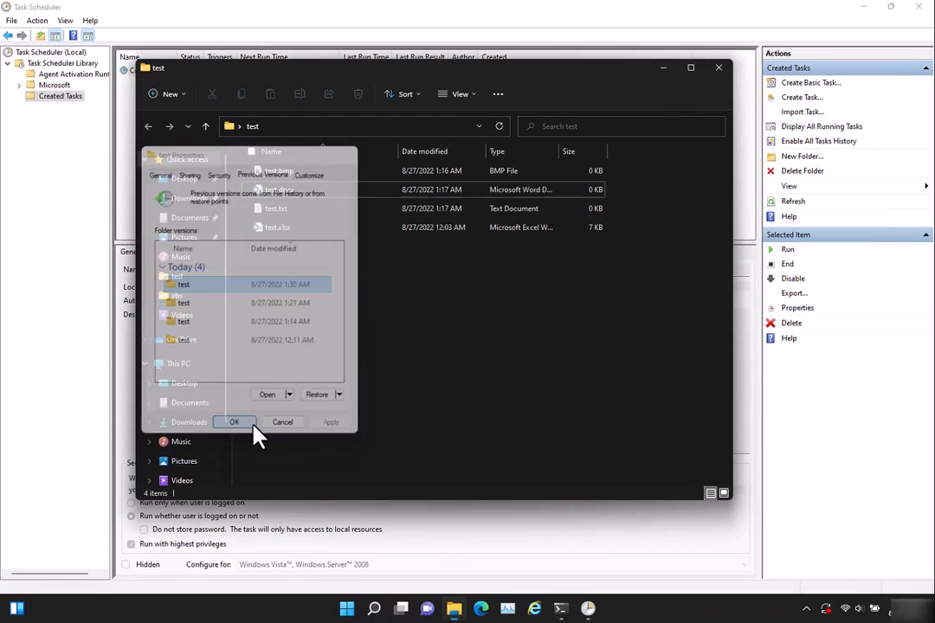